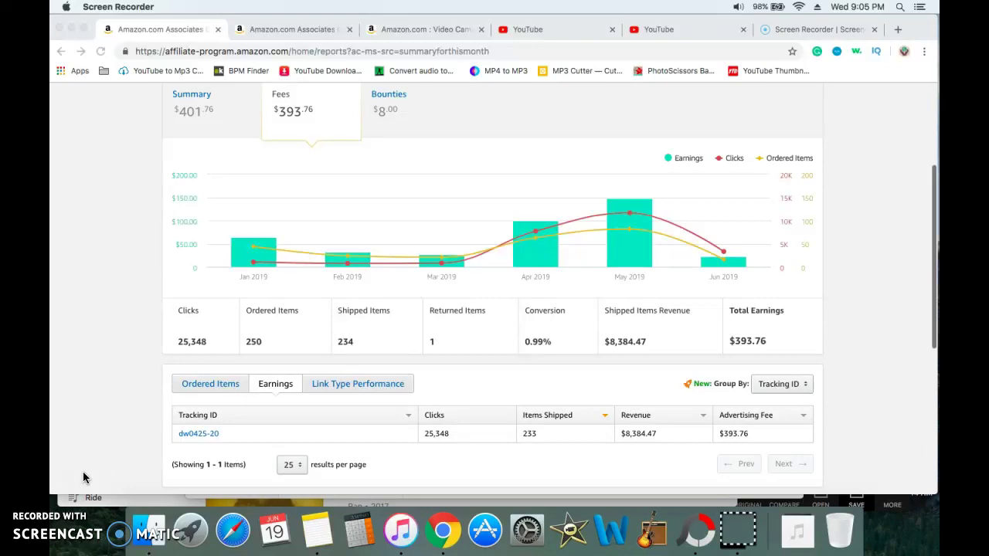
Compare the 2019 fees report with the fixed rates per product category in the Associates Program Standard Fees Schedule
left_click(189, 327)
left_click(258, 31)
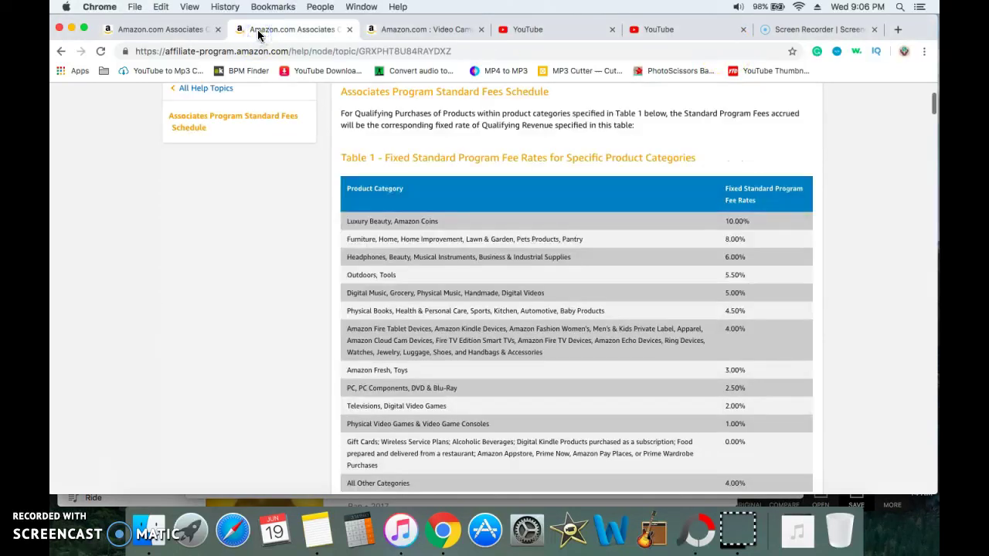
left_click(165, 31)
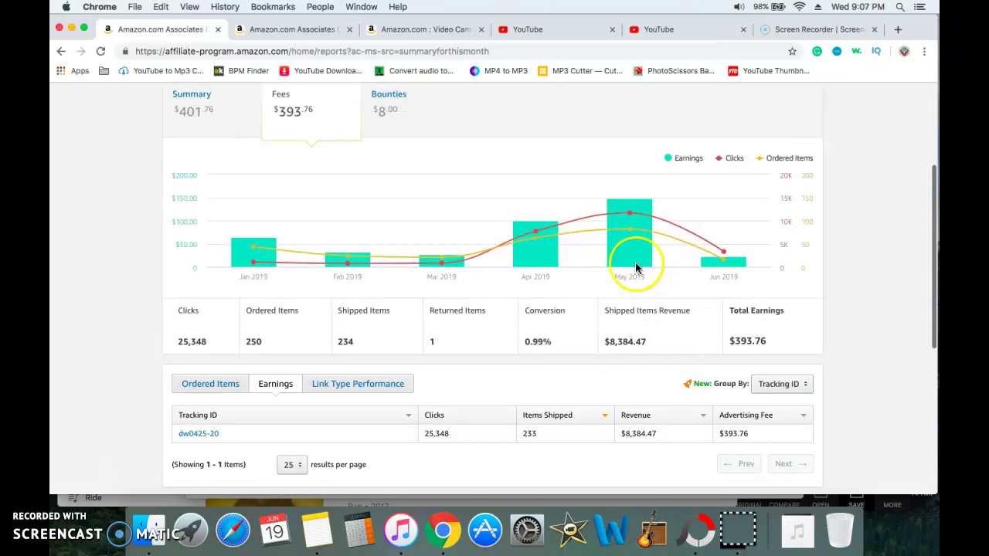
left_click(289, 30)
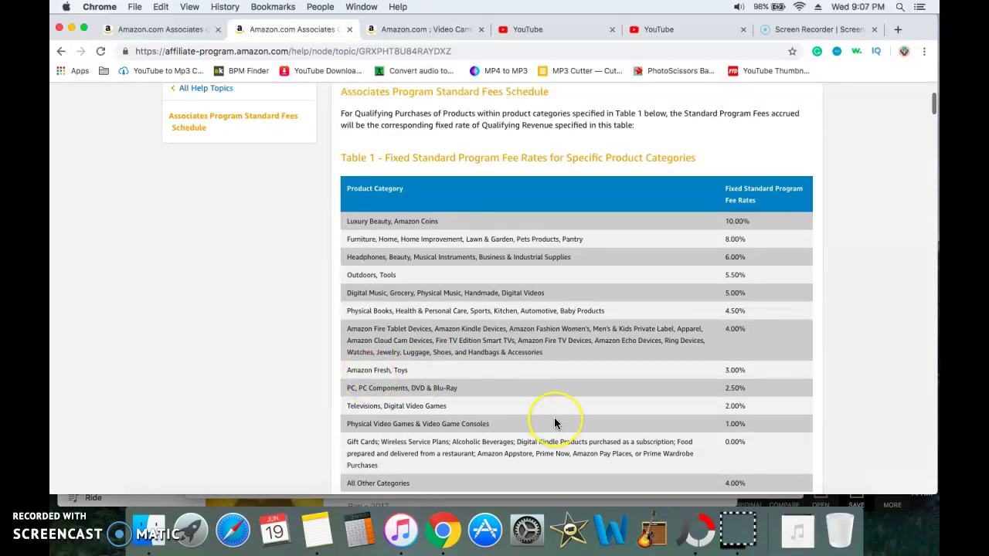
scroll(554, 424, "down", 3)
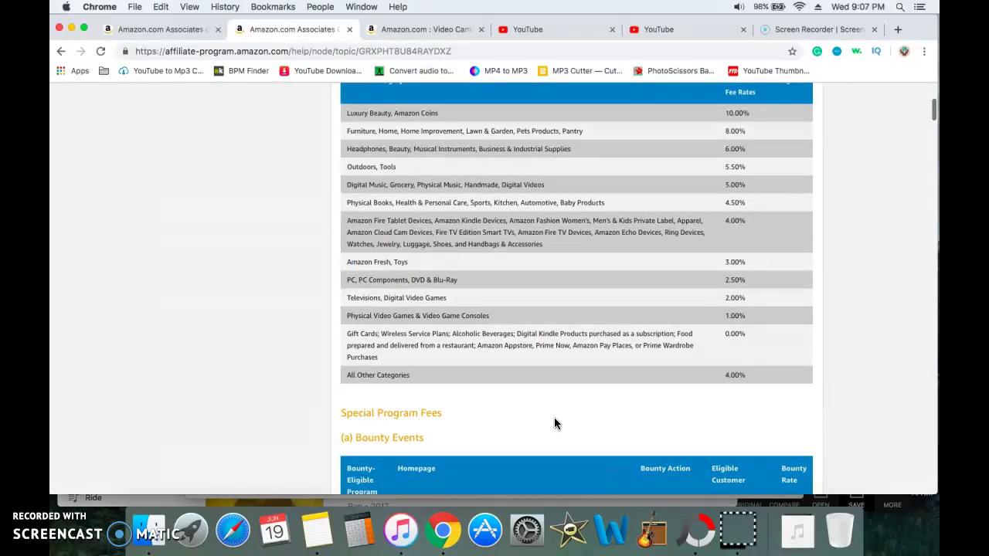
scroll(554, 423, "up", 3)
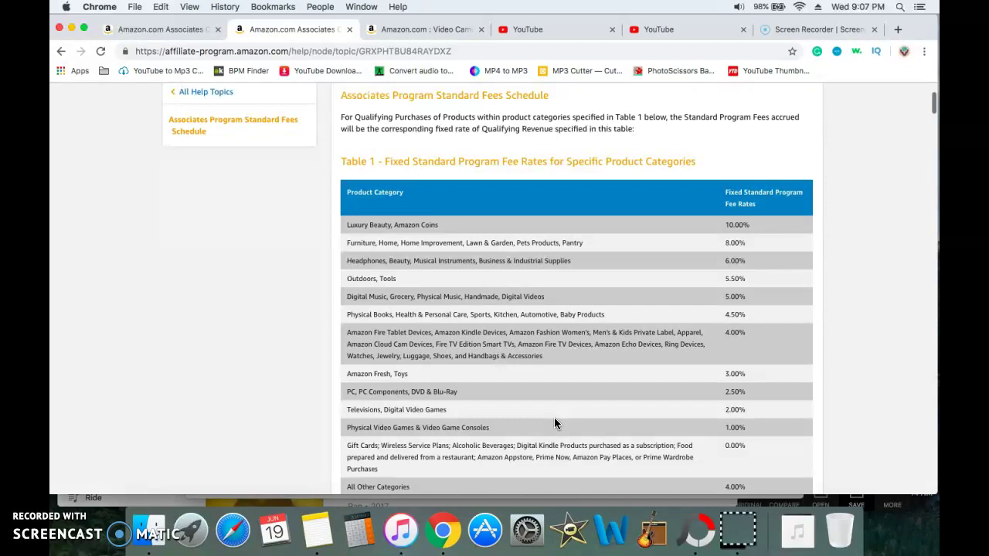
Highlight the Yon World Video Equipment section with its Amazon links in the Max Bounty video's YouTube description
left_click(533, 29)
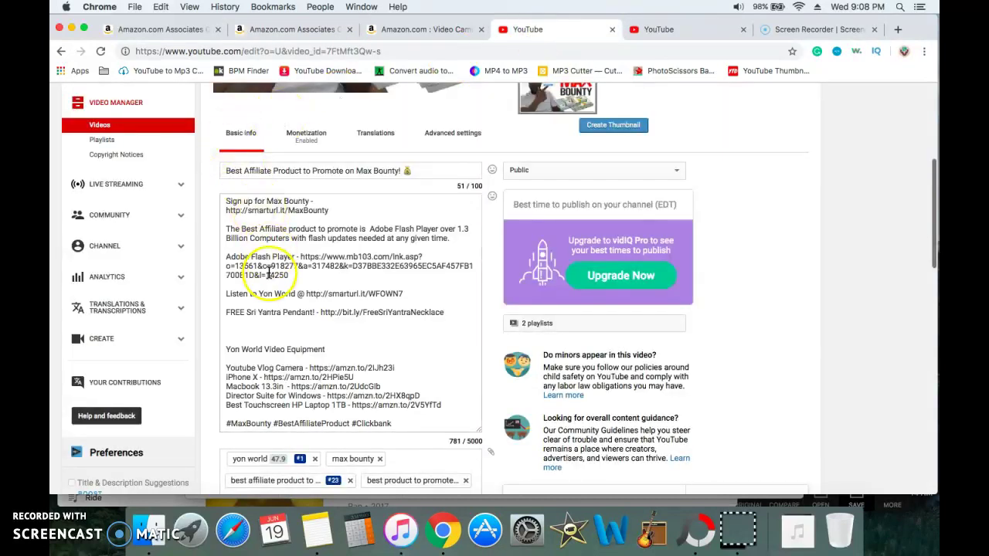
left_click_drag(226, 350, 446, 411)
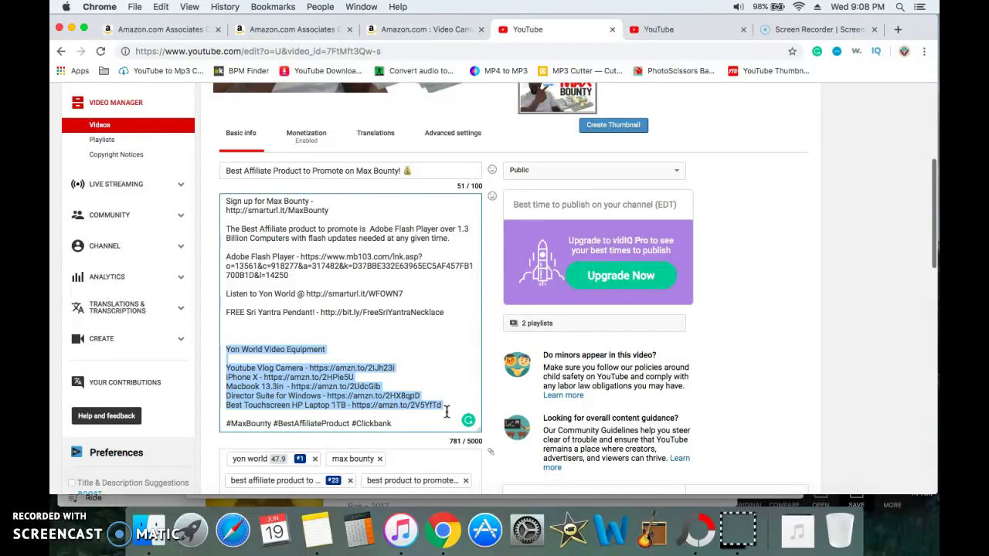
left_click(417, 392)
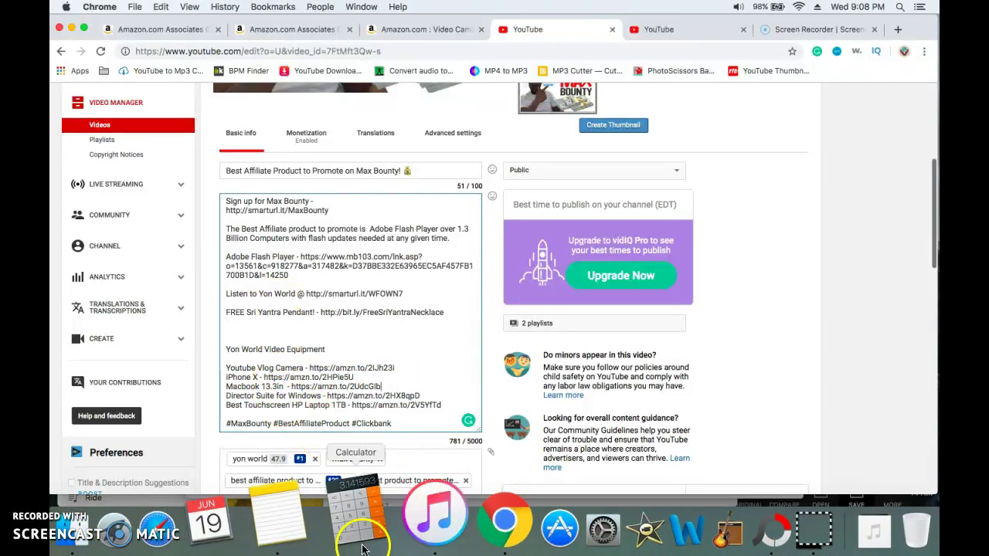
Review the kicteck camcorder page and the fees report, and highlight the lower equipment links in the Max Bounty video's description
left_click(429, 31)
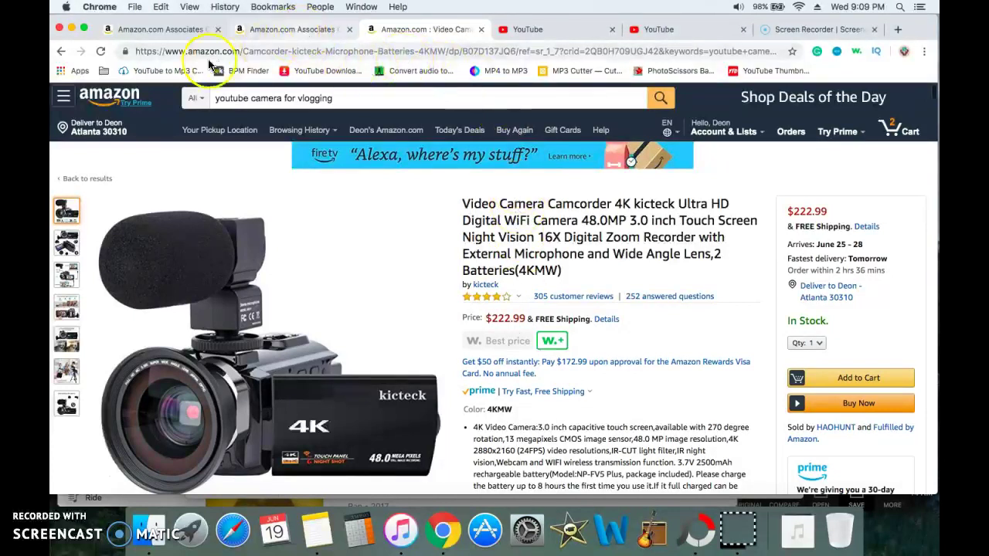
left_click(157, 33)
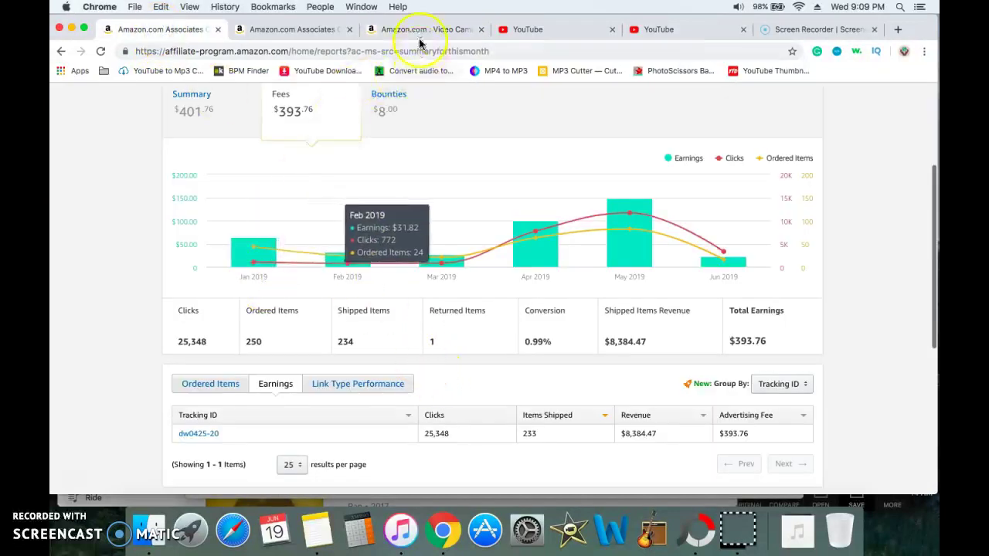
left_click(517, 30)
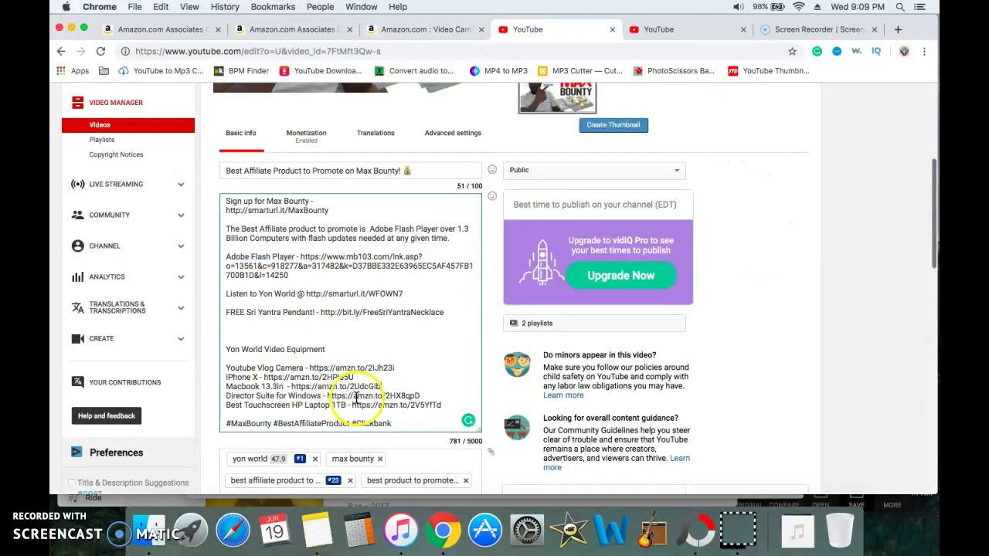
left_click_drag(441, 405, 329, 376)
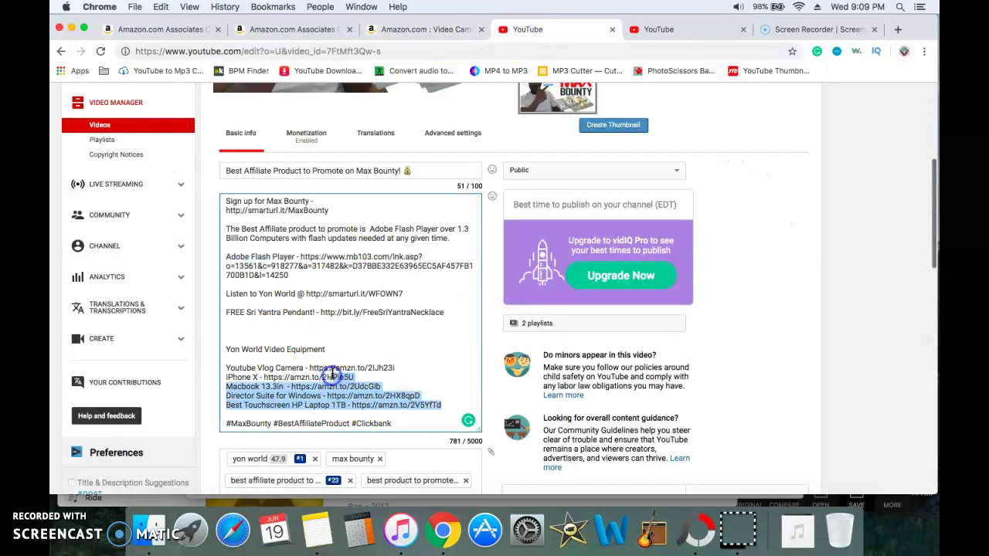
Generate a short SiteStripe text link for the kicteck 4K camcorder page, select the link and close the link pop-up
left_click(409, 31)
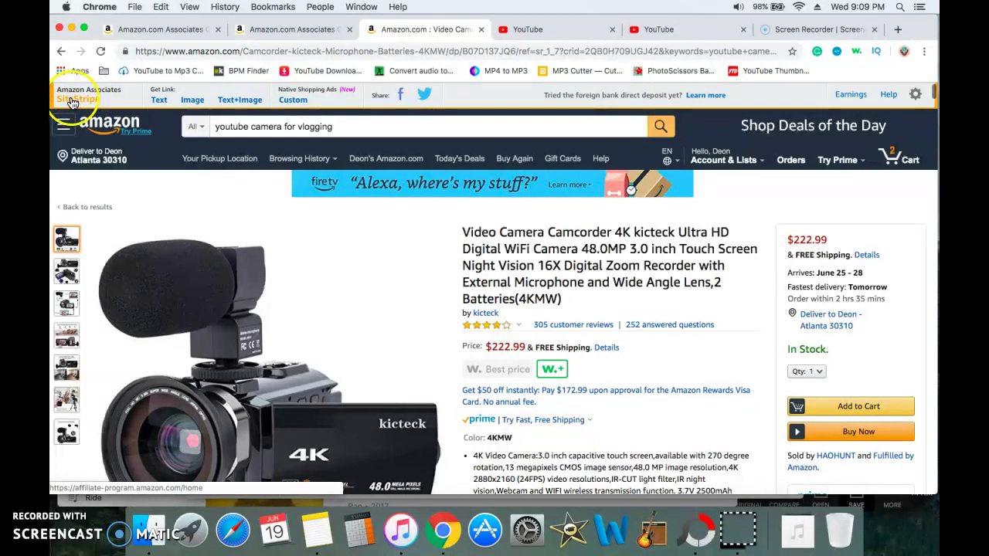
left_click(163, 103)
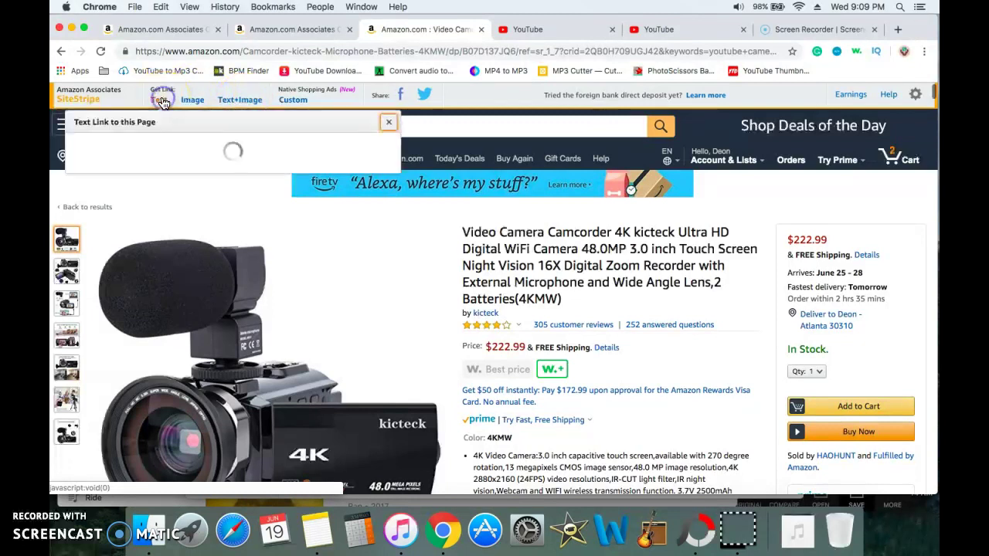
left_click(167, 228)
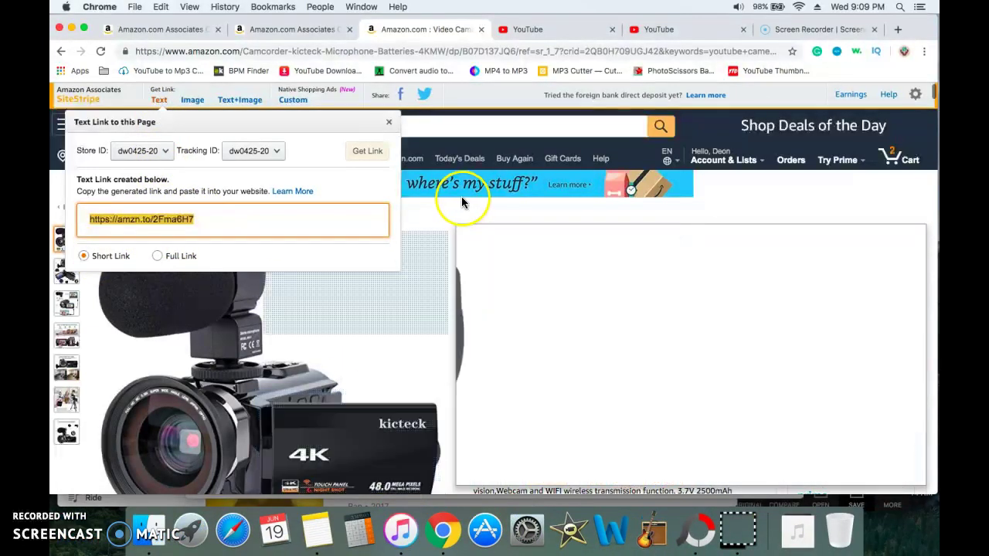
left_click(438, 220)
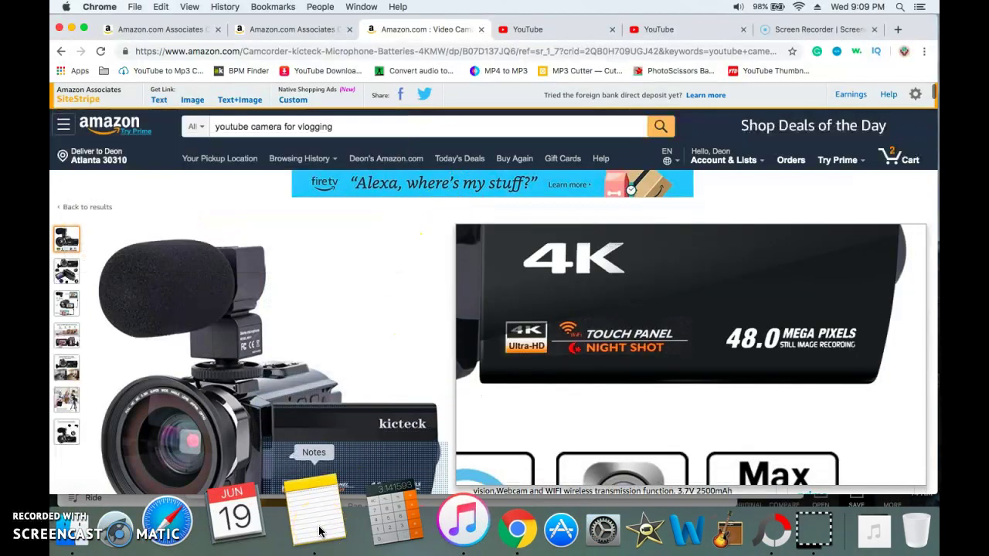
Switch to Notes to view the saved affiliate link list, and return to the camcorder's product details in Chrome
left_click(319, 532)
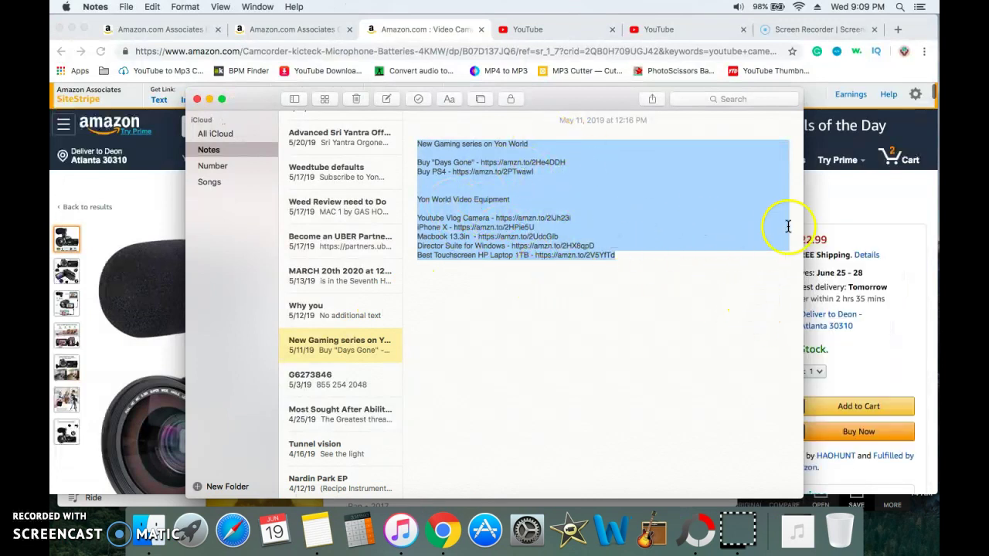
left_click(833, 211)
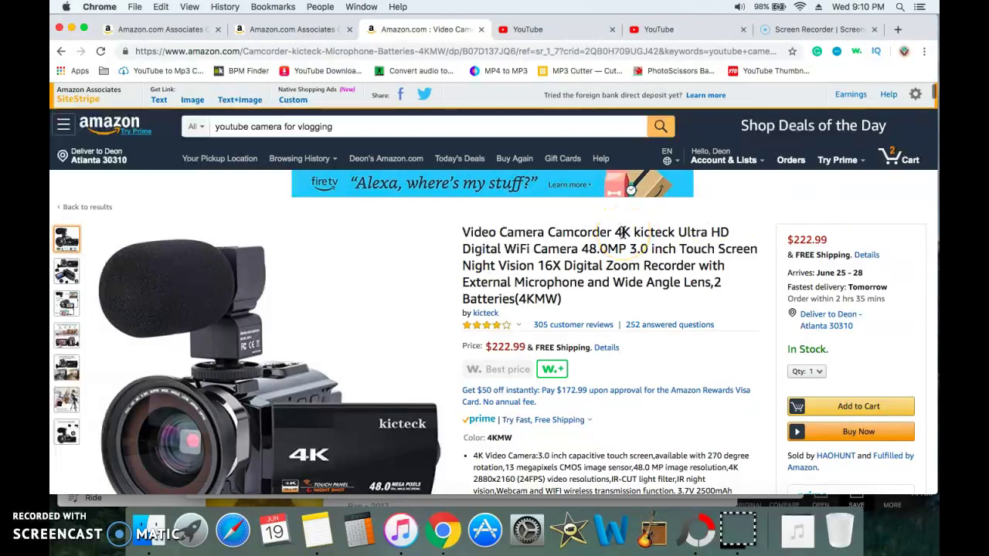
scroll(622, 231, "down", 5)
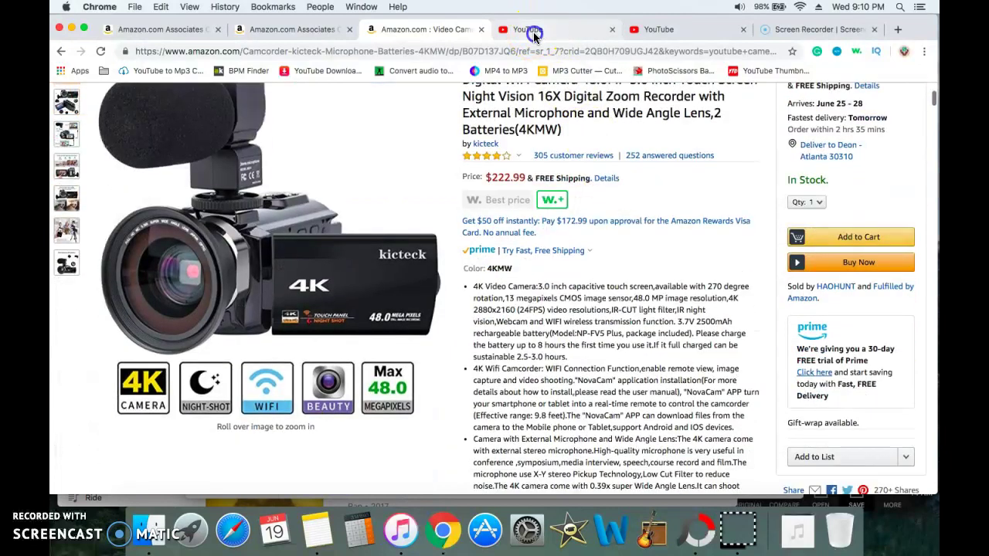
Examine the Amazon affiliate links in the descriptions of the Max Bounty and Biggest Tunnel HORDE - DAYS GONE videos
left_click(533, 32)
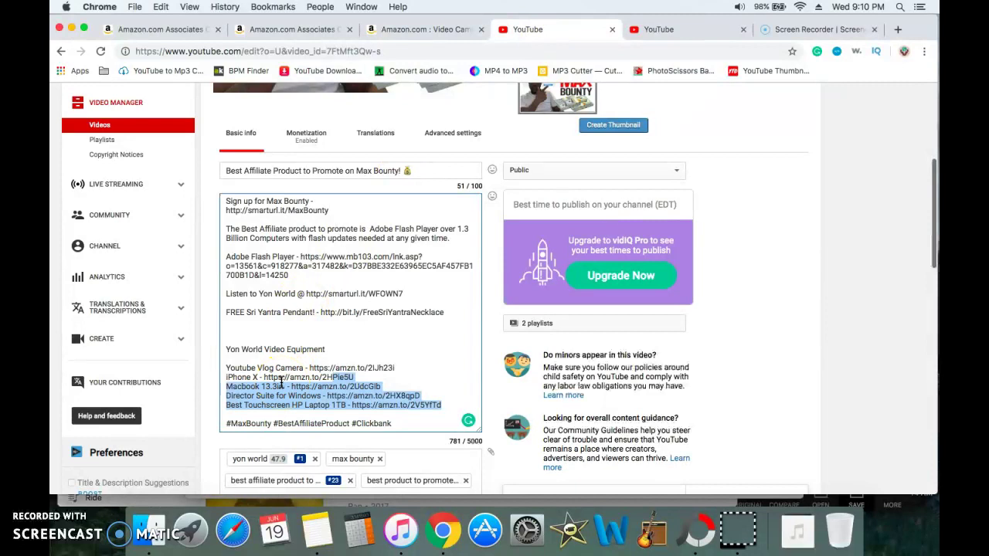
left_click(686, 31)
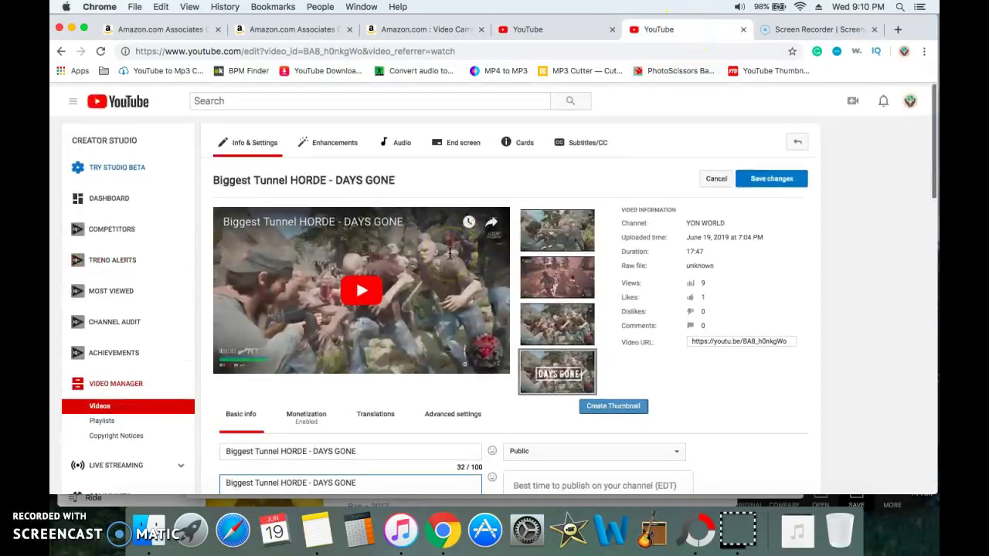
scroll(449, 254, "down", 5)
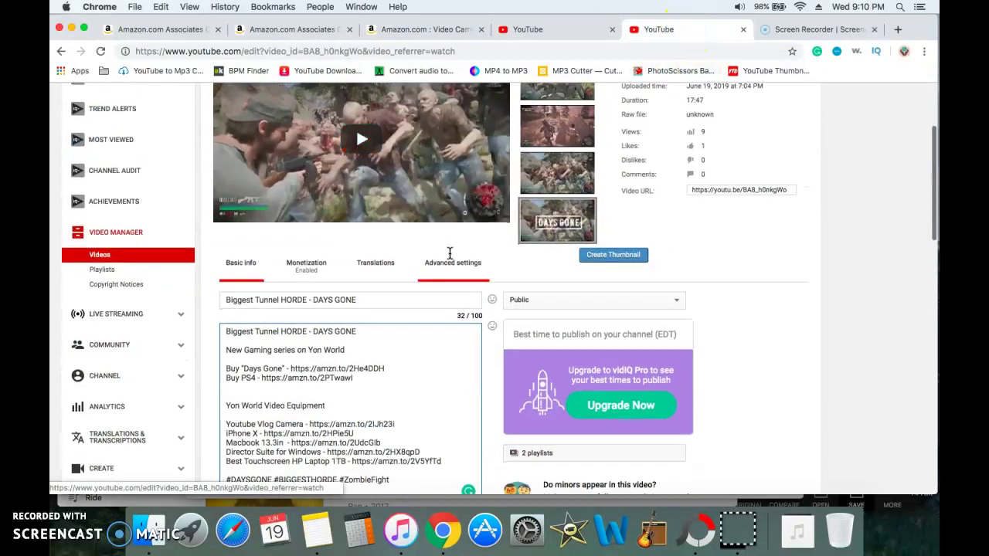
scroll(449, 254, "down", 3)
scroll(448, 253, "down", 2)
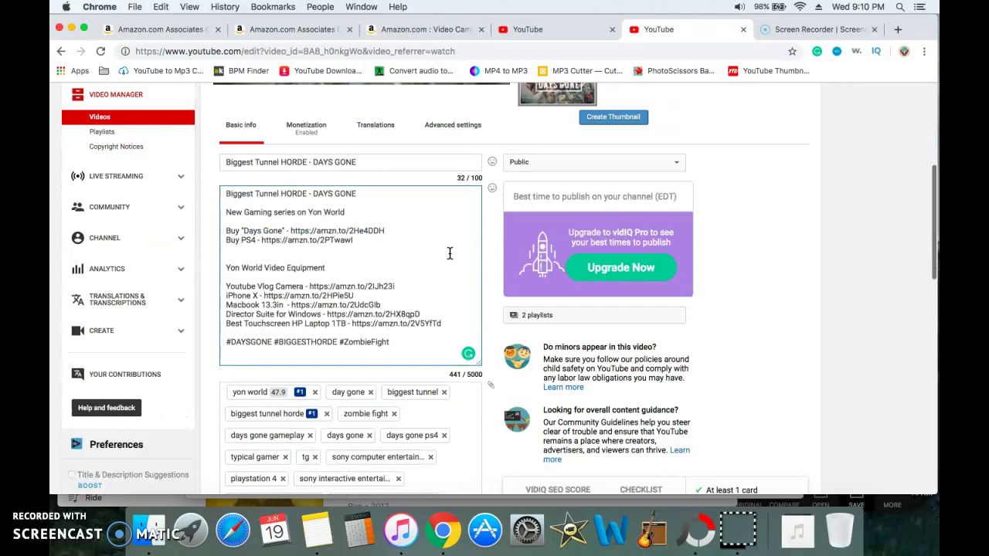
scroll(449, 254, "down", 2)
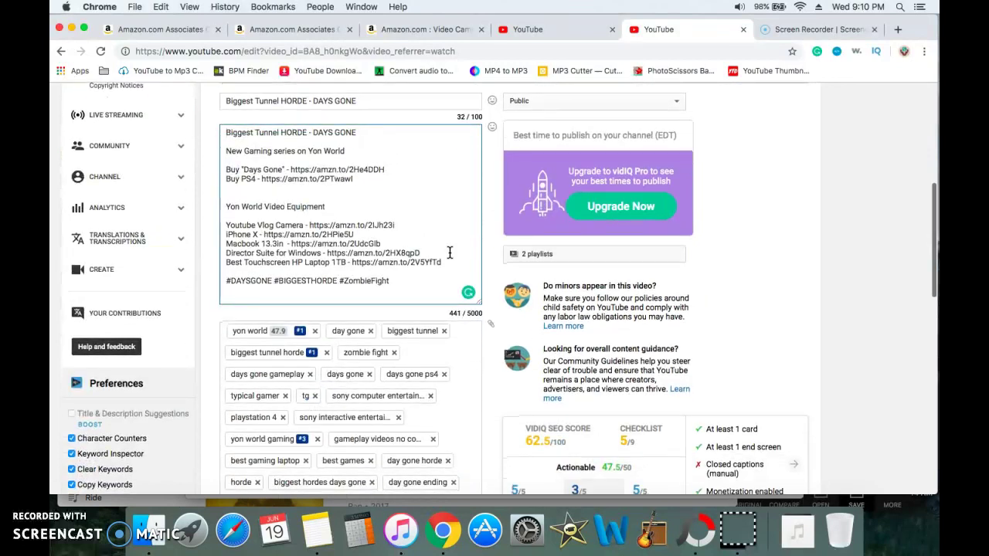
scroll(449, 254, "down", 1)
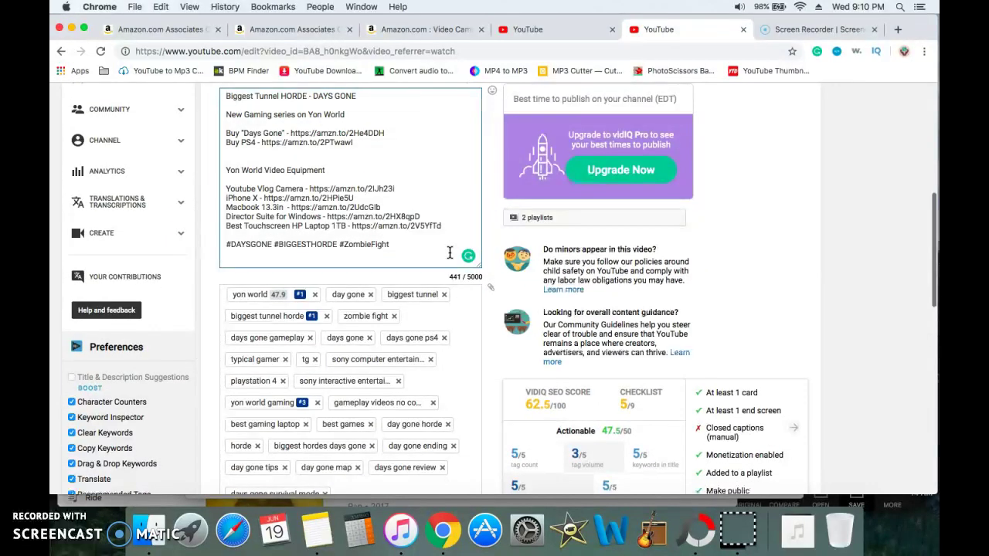
scroll(449, 253, "up", 3)
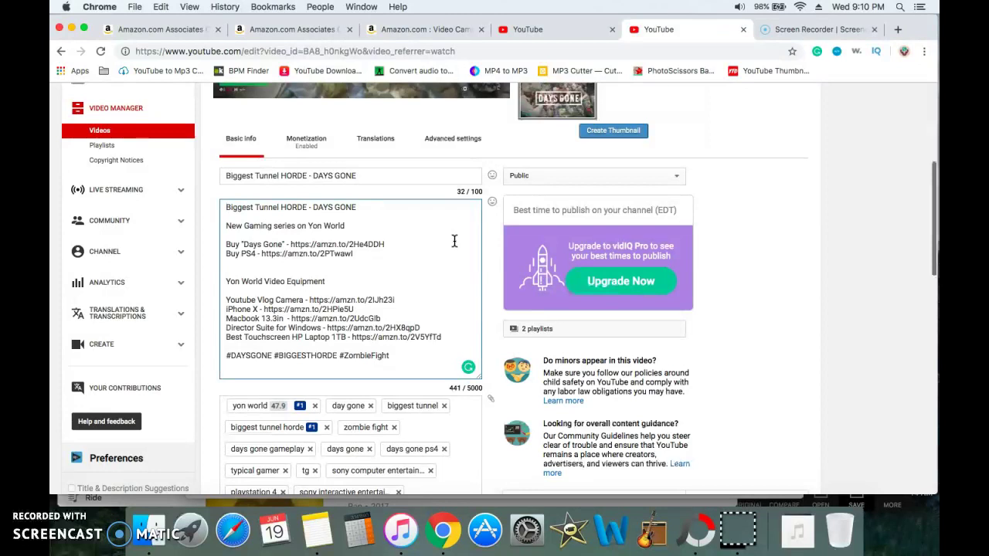
scroll(454, 241, "down", 1)
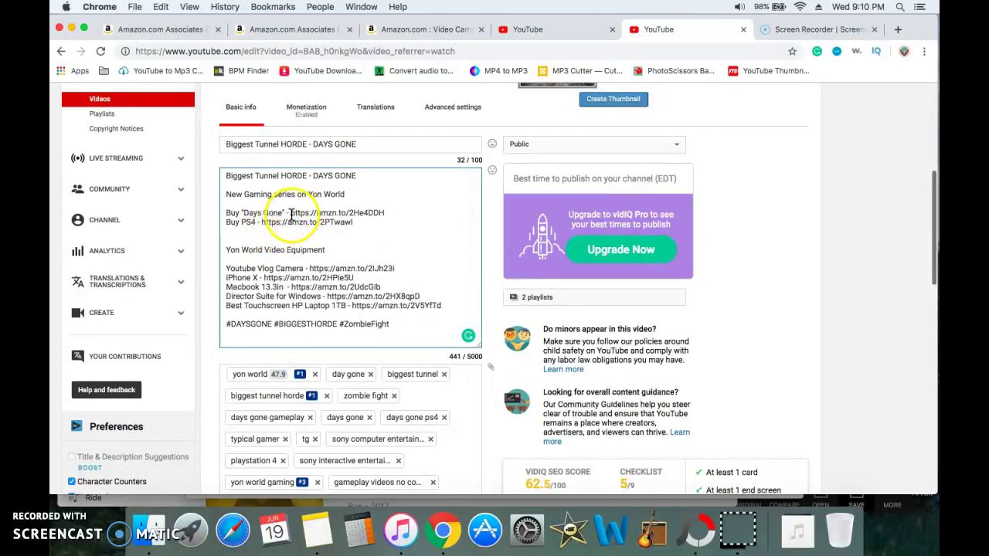
left_click(332, 219)
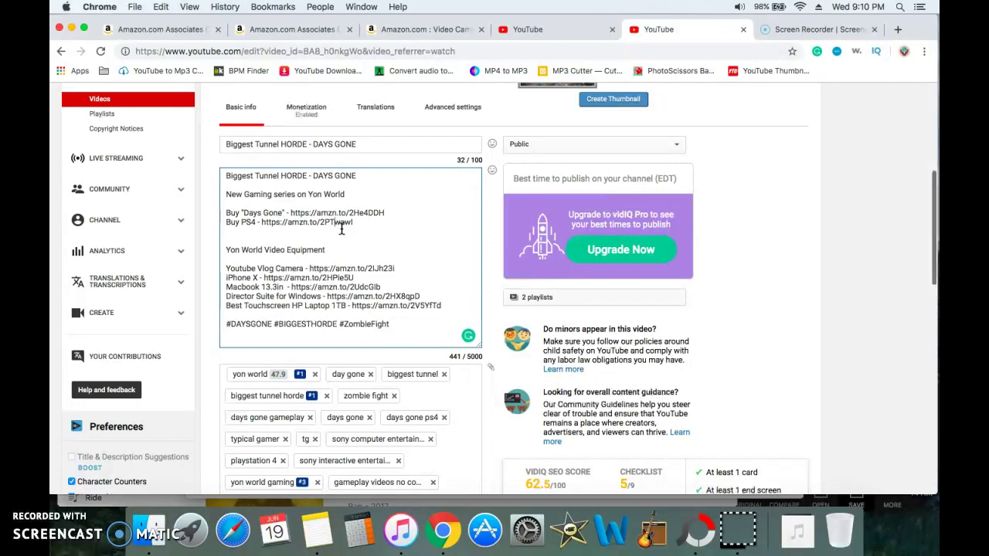
Inspect the monthly earnings, clicks and ordered items from January to June 2019, and the totals and notes below the chart
left_click(164, 29)
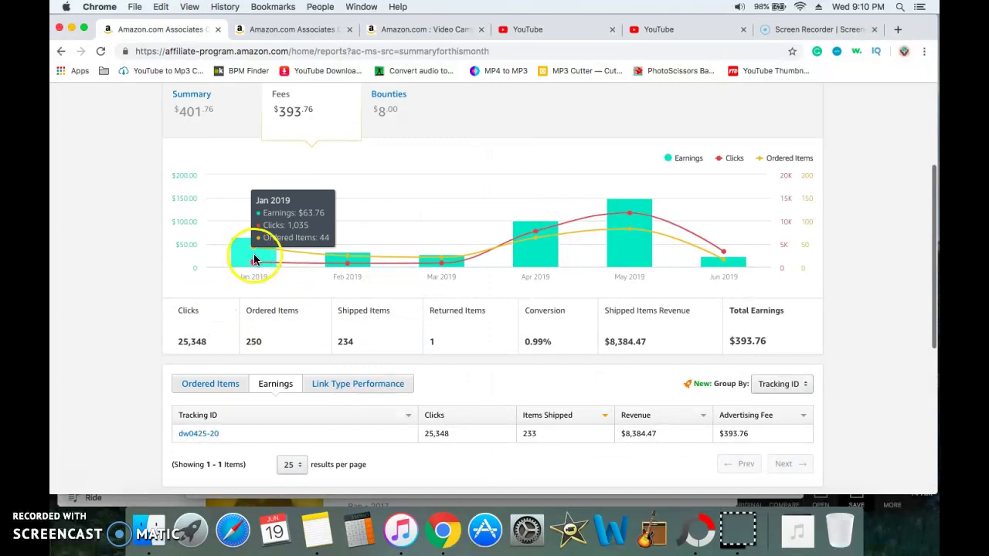
mouse_move(338, 264)
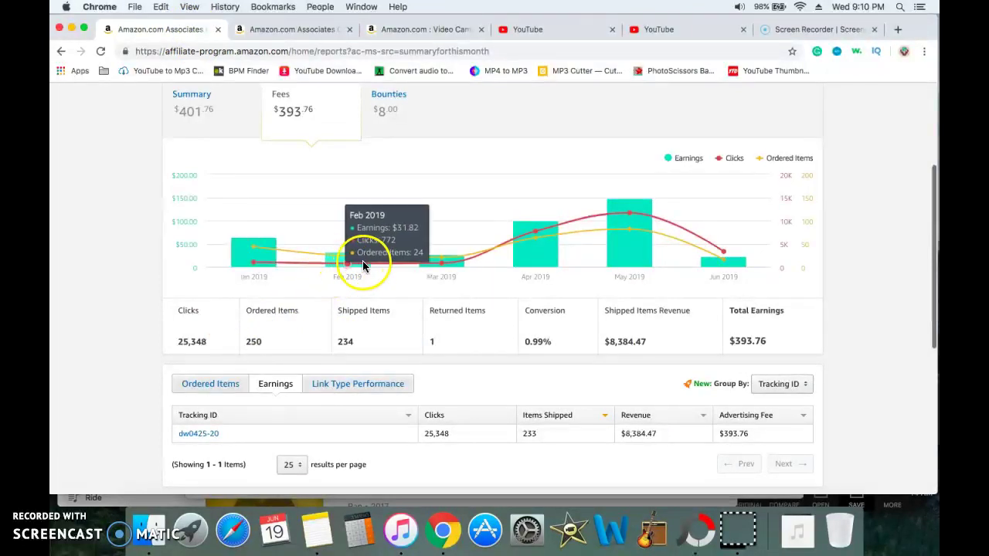
mouse_move(415, 262)
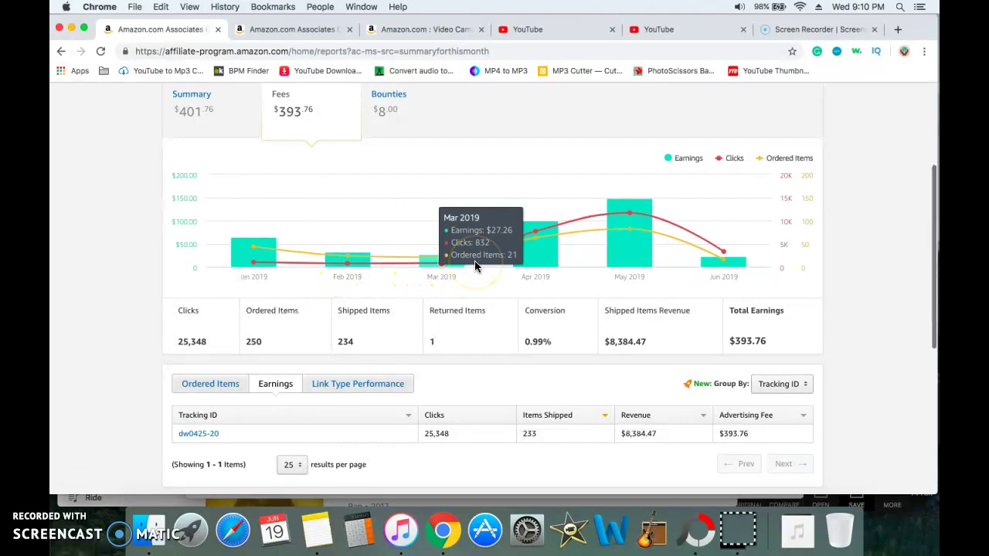
left_click(558, 250)
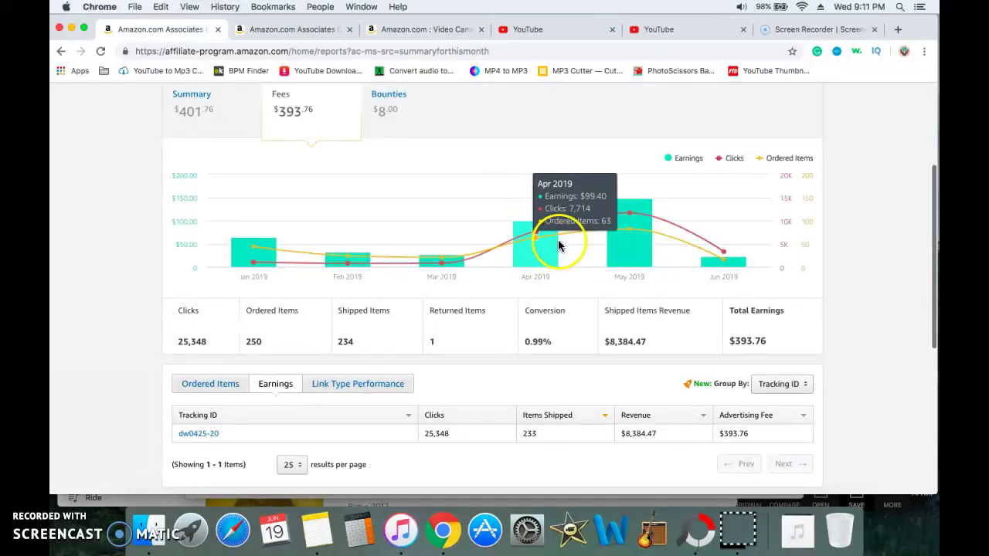
left_click(639, 194)
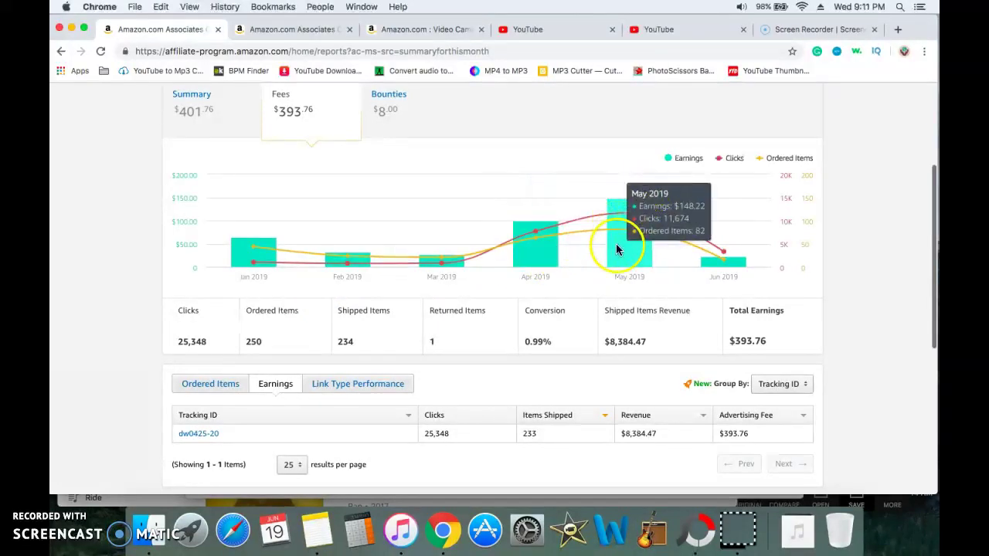
mouse_move(729, 194)
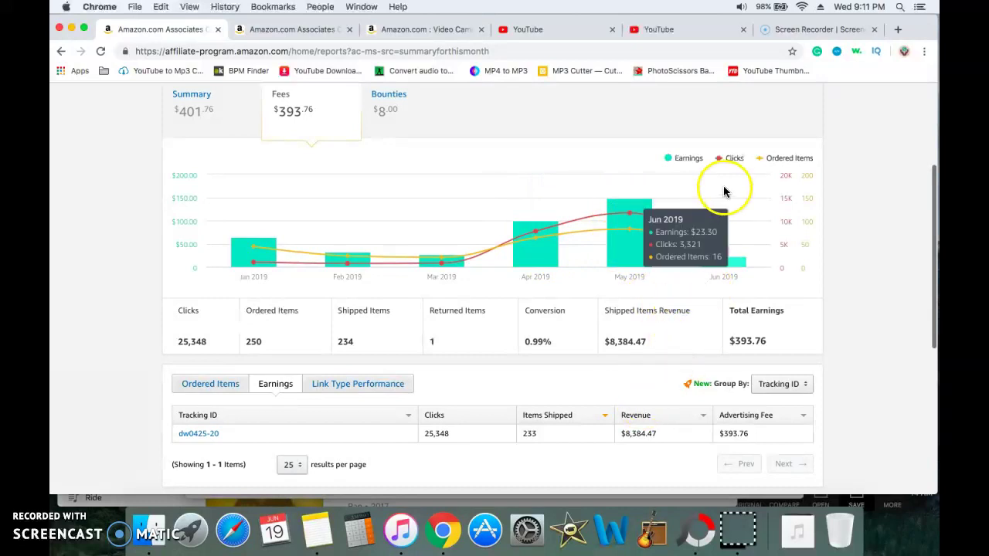
scroll(536, 336, "down", 3)
scroll(533, 335, "down", 2)
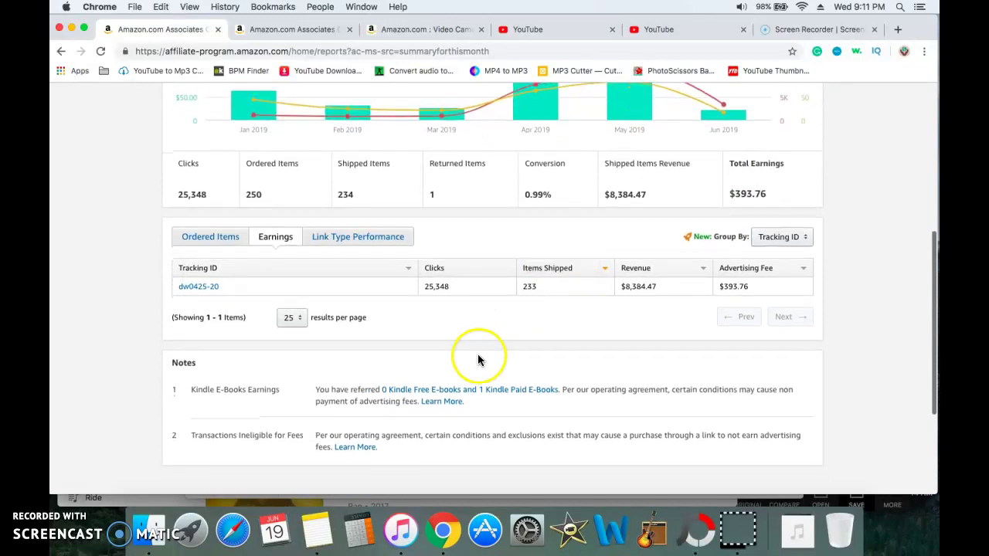
Look up the Bounty Events rates in the Associates fee schedule, and check the Bounties earnings in this year's fees report
scroll(472, 393, "up", 3)
scroll(475, 393, "up", 5)
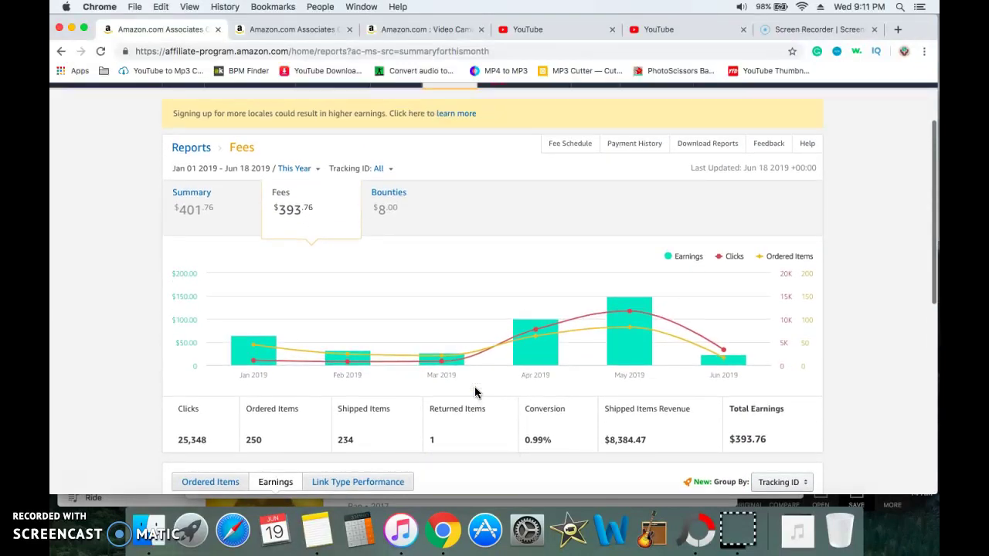
left_click(292, 29)
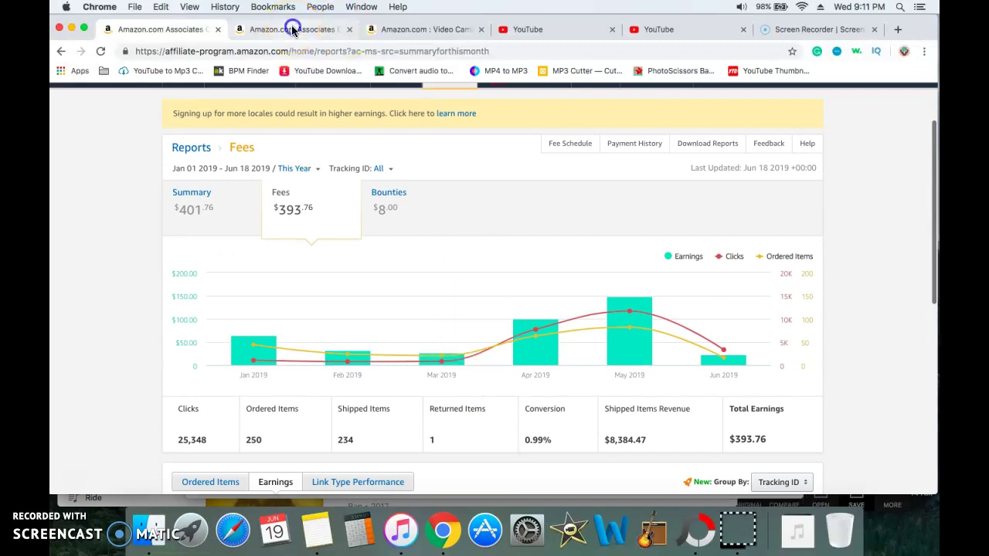
scroll(462, 365, "down", 15)
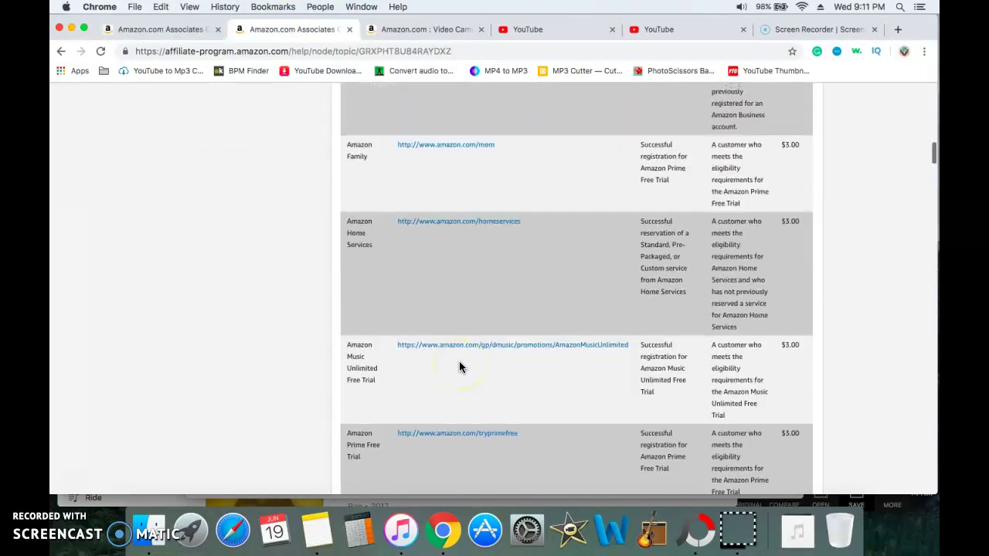
scroll(459, 362, "up", 5)
scroll(459, 367, "up", 3)
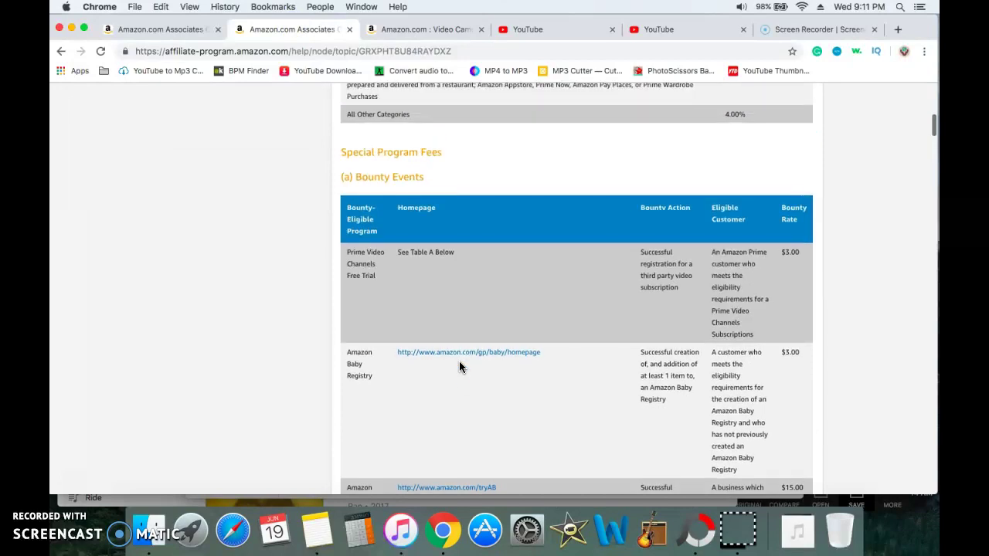
scroll(459, 366, "down", 1)
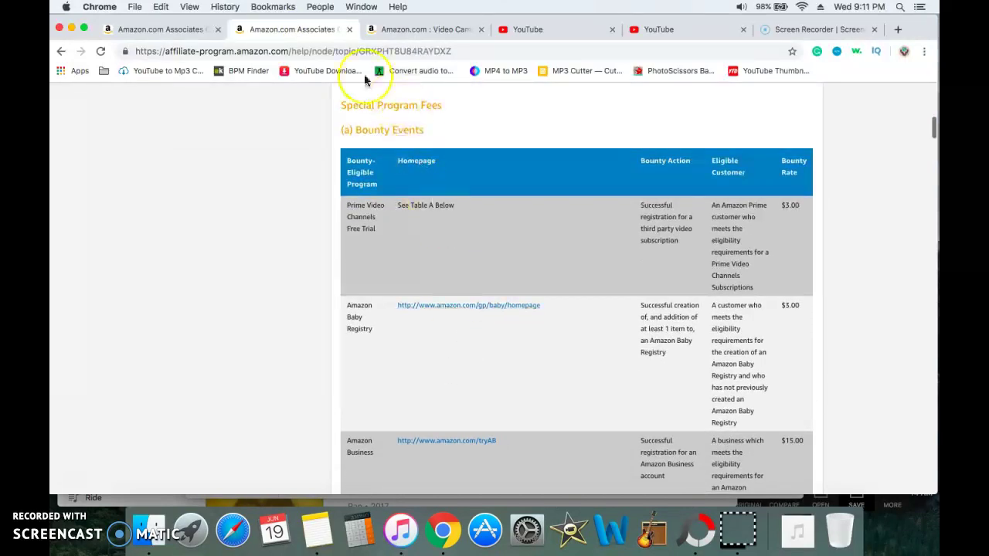
left_click(177, 30)
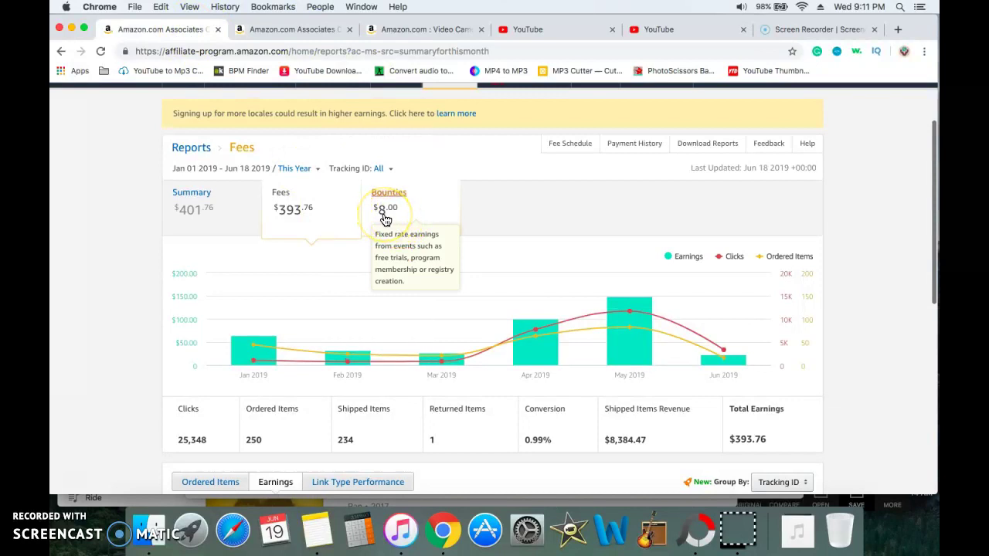
Examine the Bounty Events table's programs, required actions and rates, and the standard fee rates by product category in Table 1
left_click(299, 35)
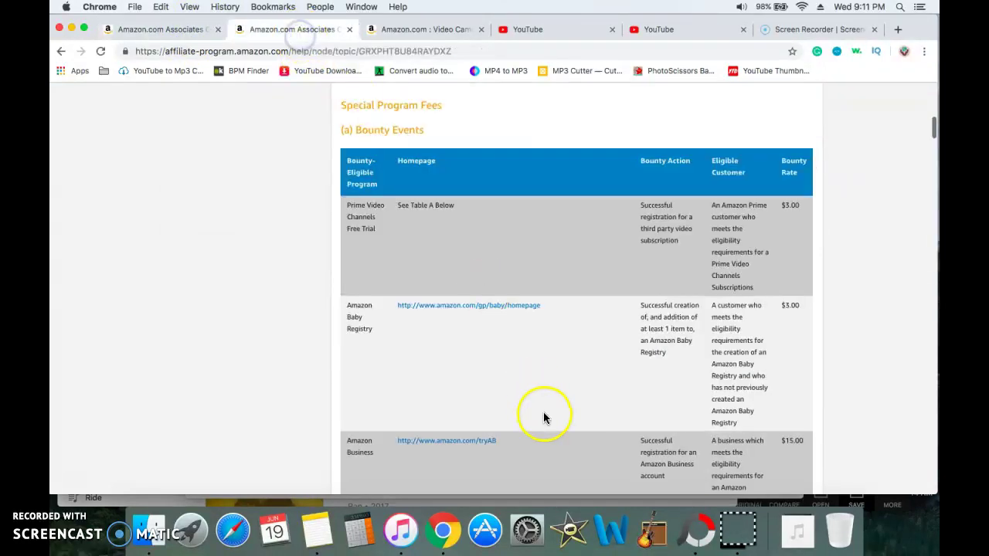
scroll(536, 383, "down", 3)
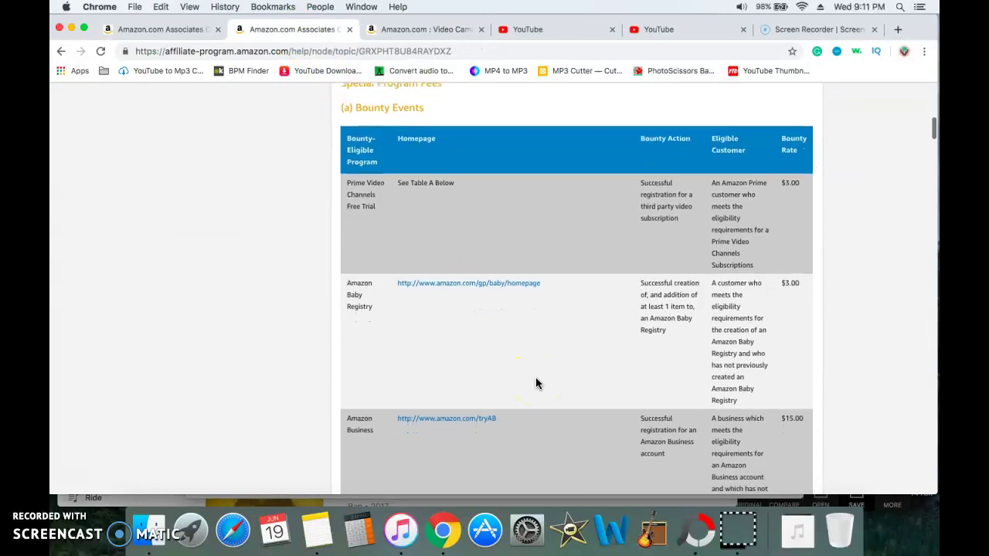
scroll(536, 383, "down", 3)
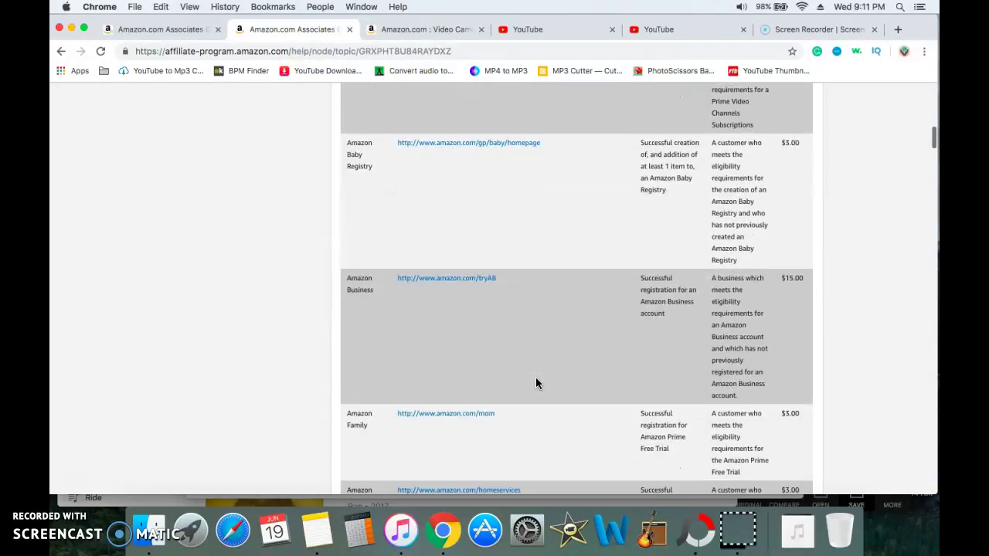
scroll(536, 384, "down", 3)
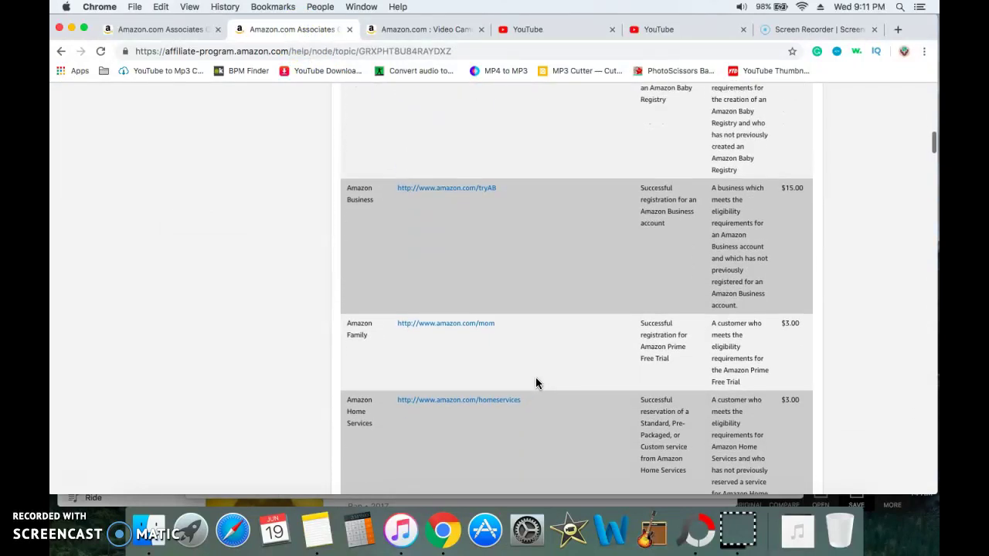
scroll(536, 383, "down", 3)
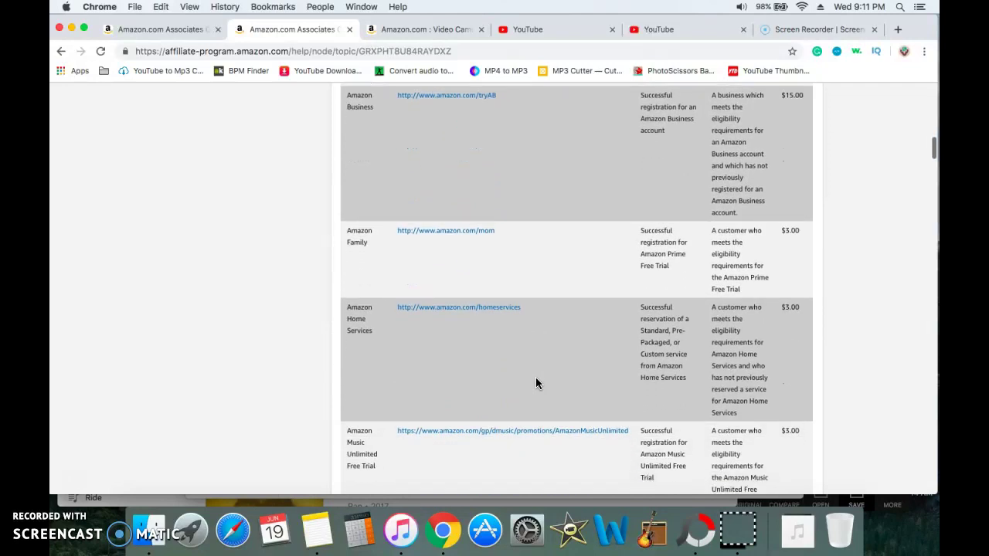
scroll(537, 383, "down", 3)
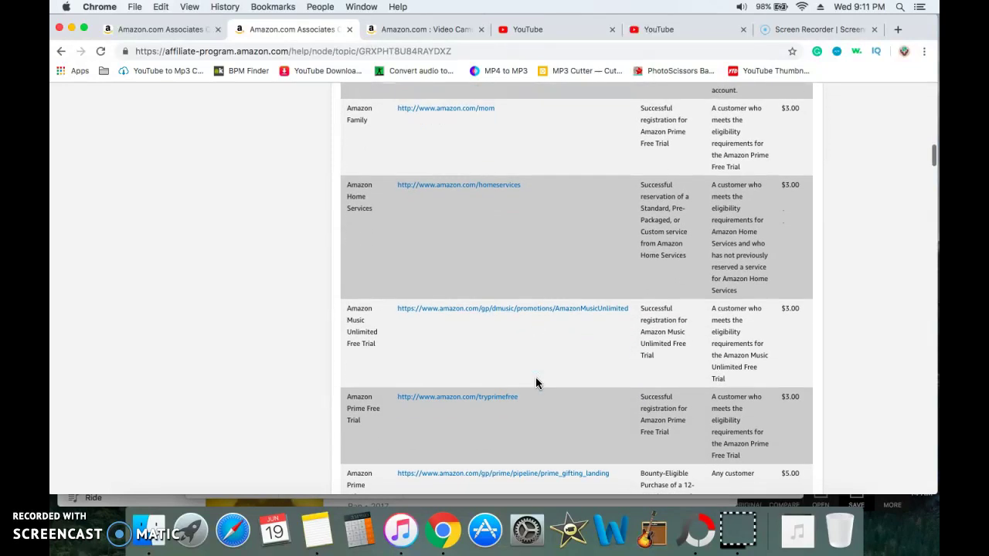
scroll(536, 383, "down", 4)
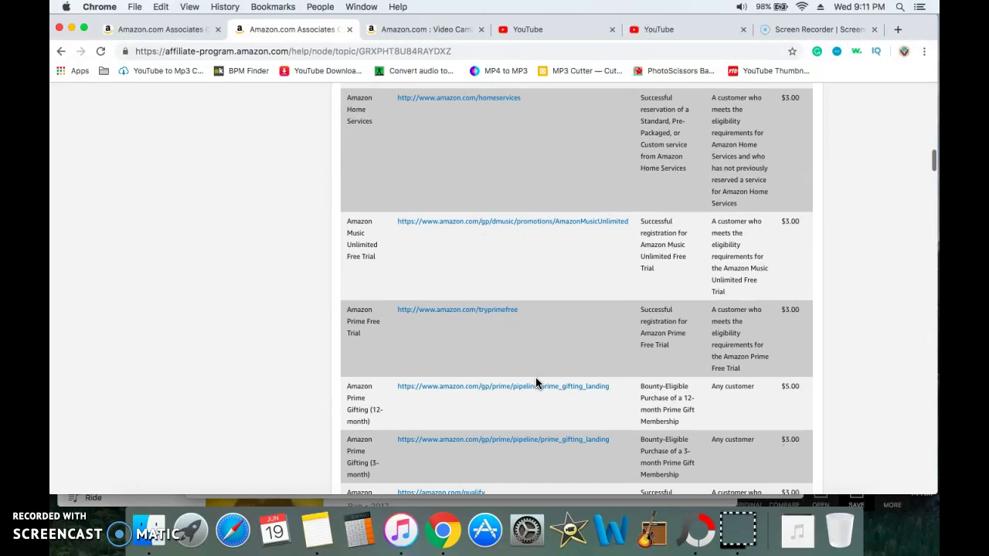
scroll(535, 382, "down", 2)
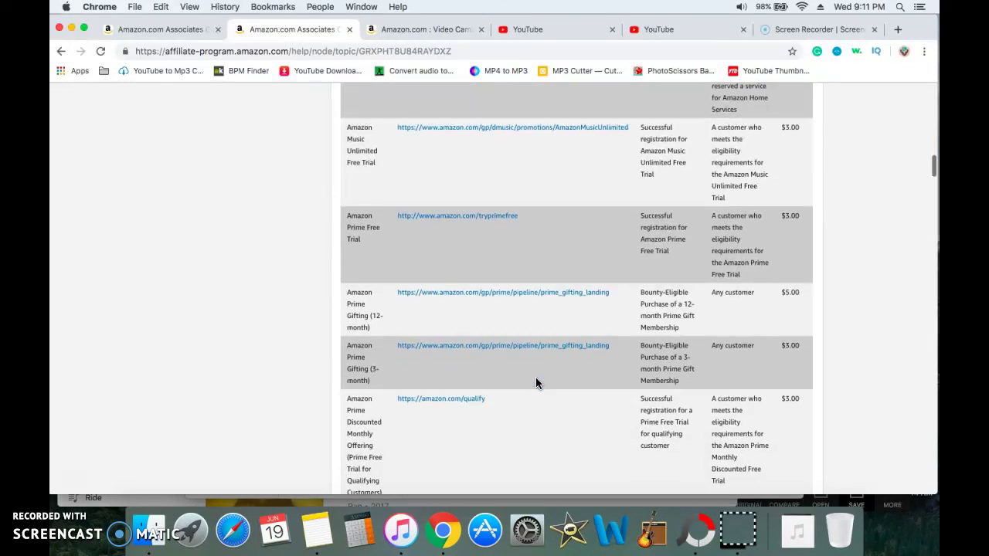
scroll(536, 383, "up", 18)
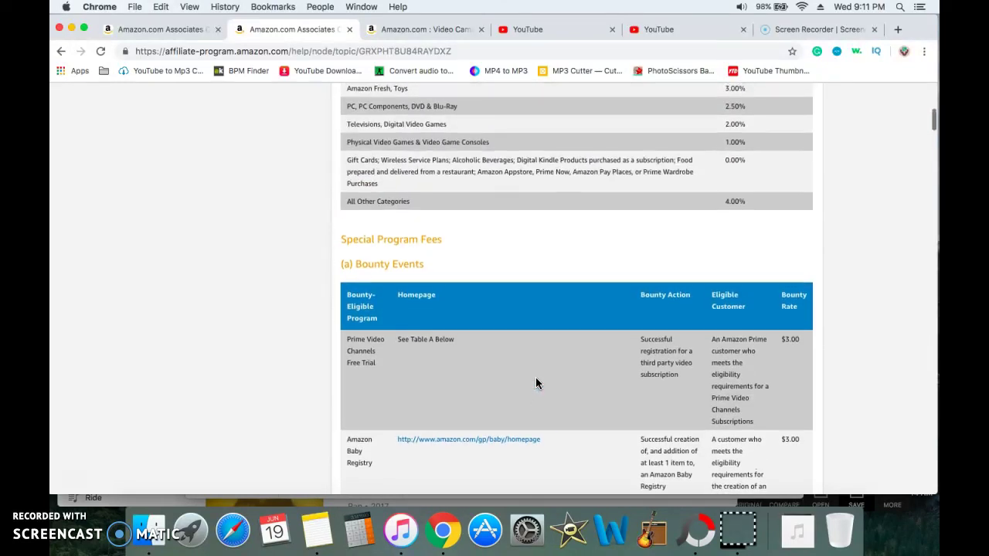
scroll(536, 381, "up", 7)
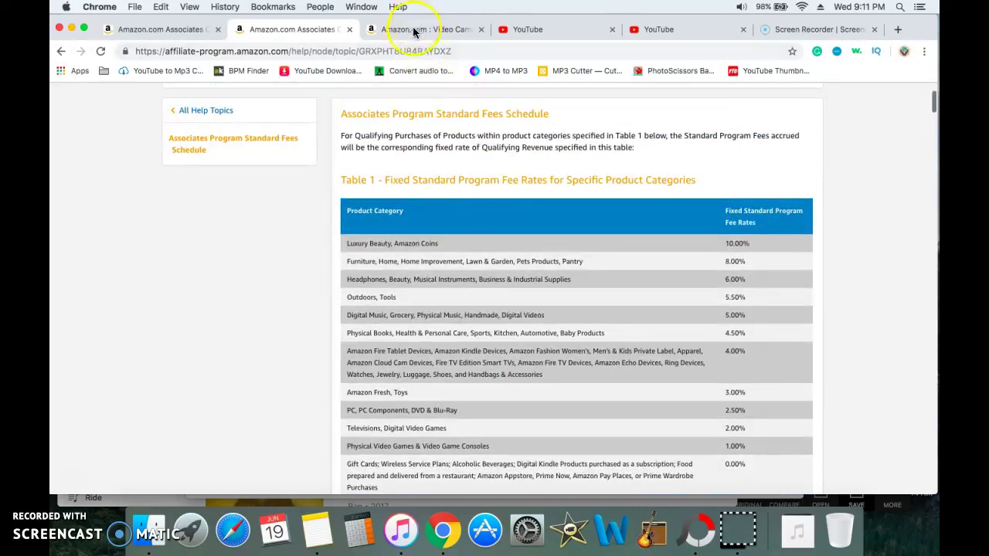
Generate a SiteStripe Text+Image link for the kicteck 4K camcorder, and close the link pop-up and the enlarged product image
left_click(418, 30)
scroll(313, 158, "up", 5)
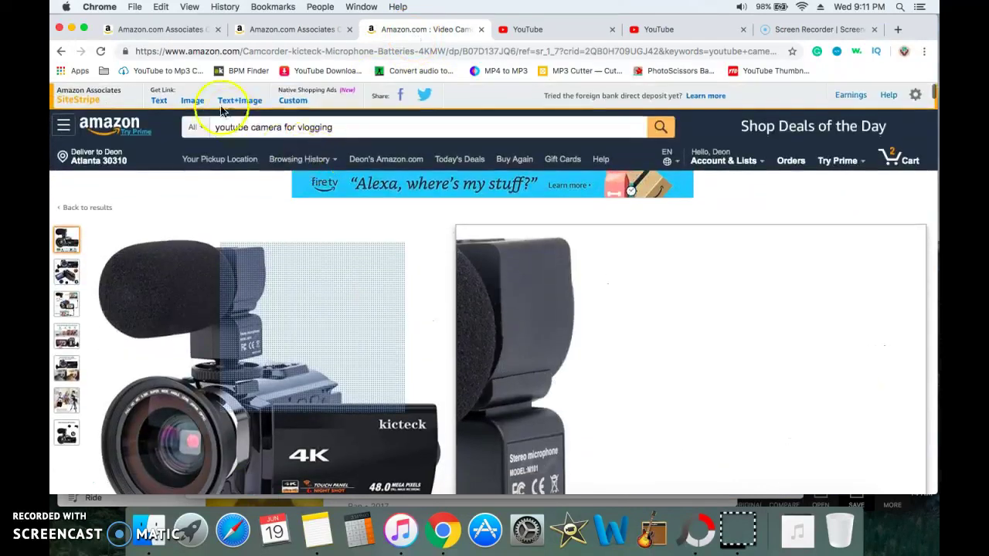
left_click(240, 101)
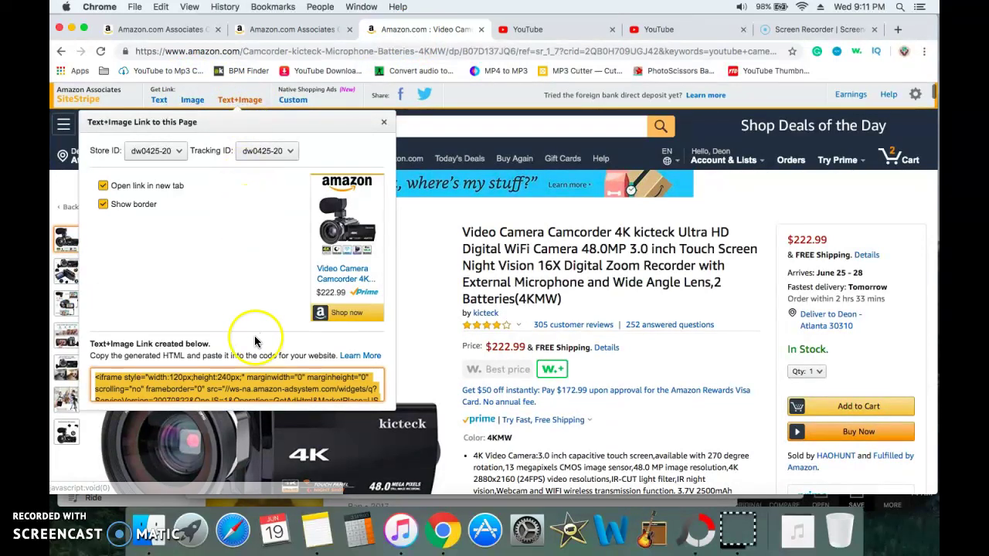
left_click(354, 236)
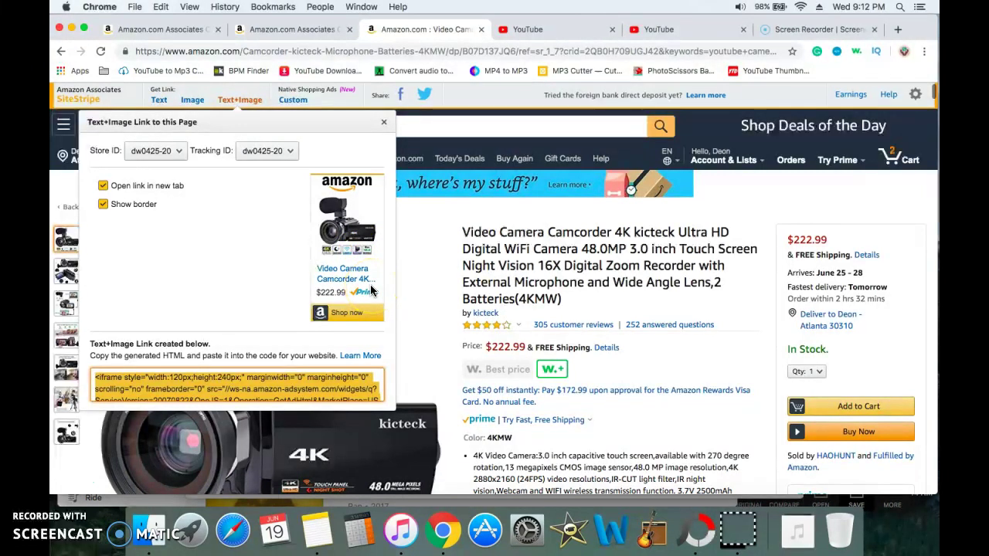
left_click(431, 269)
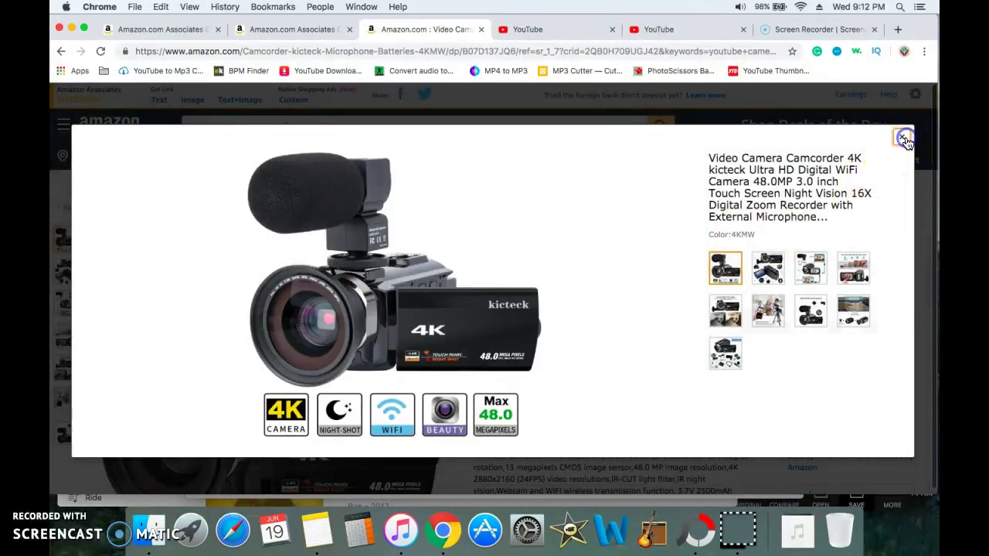
left_click(902, 137)
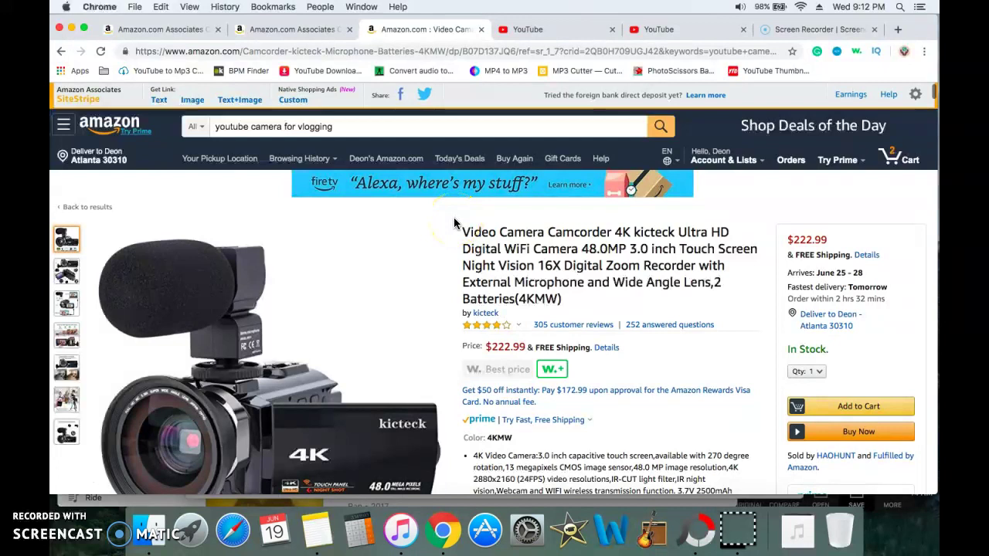
Check the Max Bounty video's description, and generate the camcorder's Text+Image link code again on its Amazon page
left_click(561, 33)
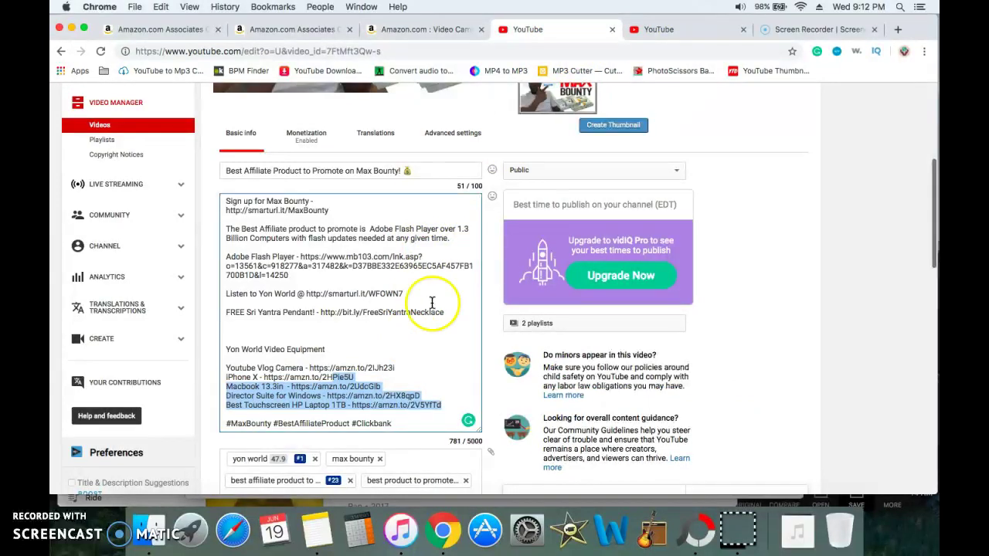
left_click(420, 32)
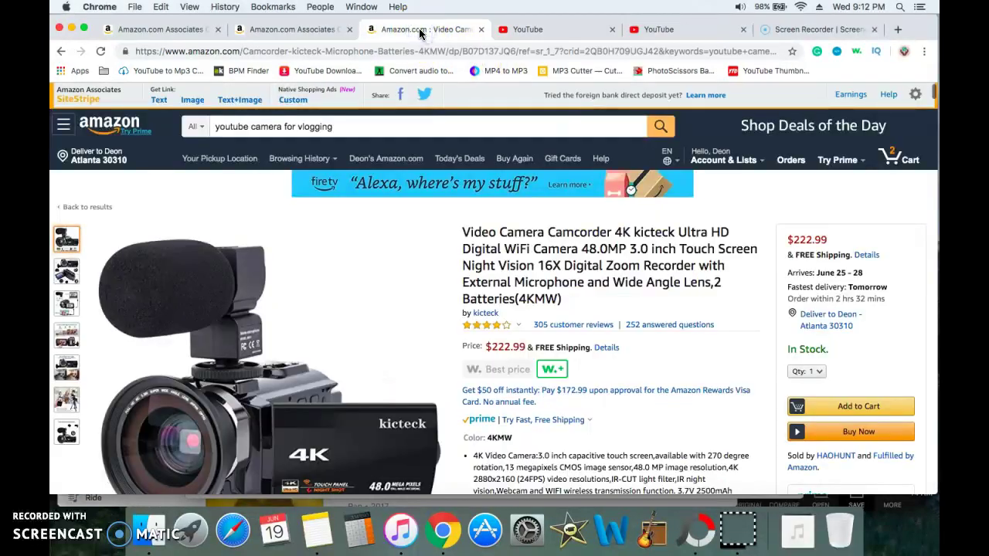
left_click(246, 104)
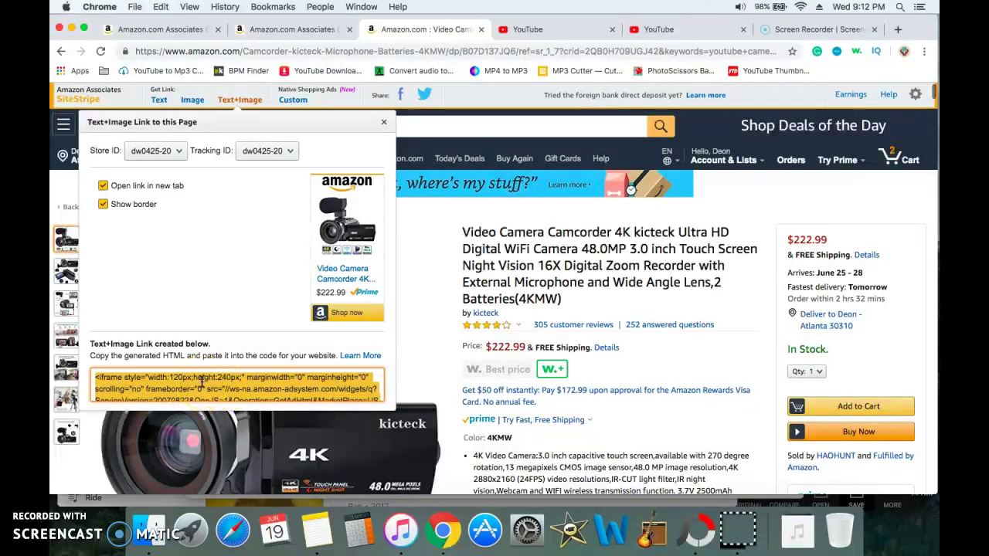
Return to the Max Bounty video's description and deselect the highlighted Amazon links under Yon World Video Equipment
left_click(545, 41)
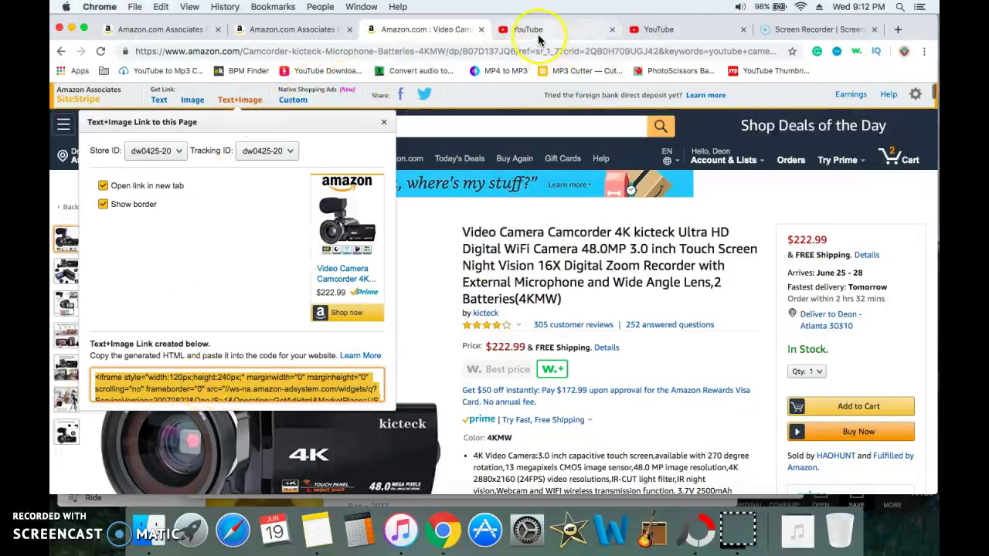
left_click(518, 29)
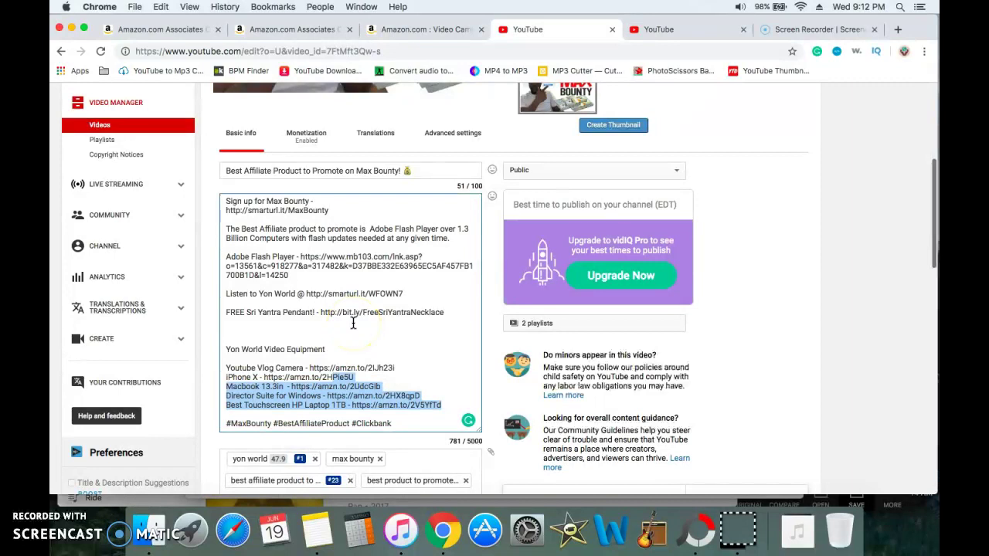
scroll(353, 323, "down", 3)
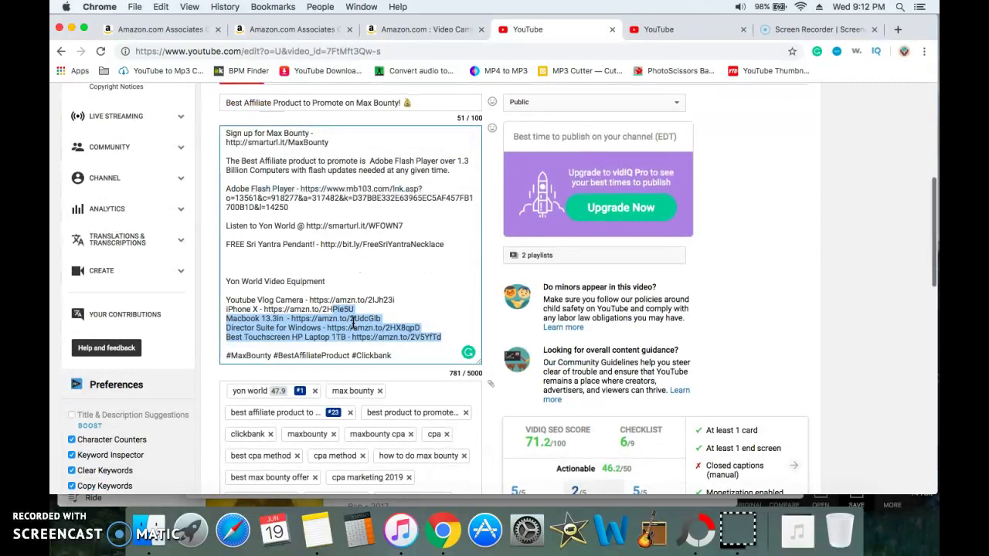
left_click(446, 323)
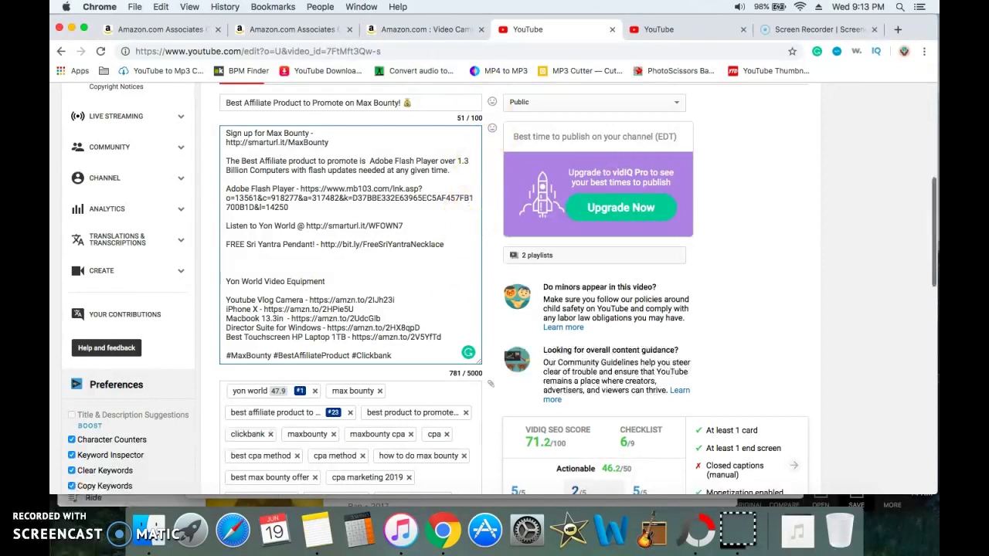
Review the Associates fees report for January to June 2019, including the February figures, the tracking ID earnings table and the notes
left_click(130, 35)
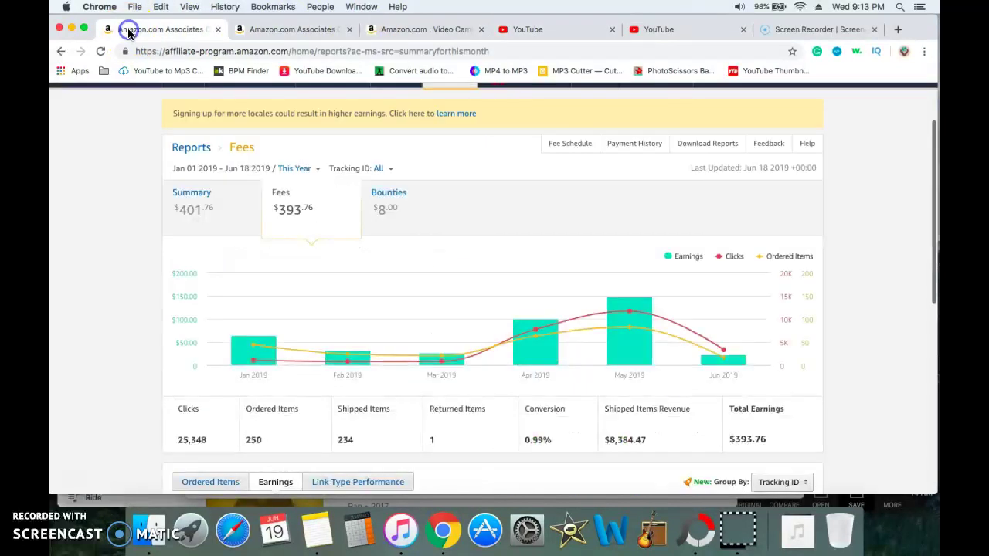
left_click(130, 31)
mouse_move(354, 361)
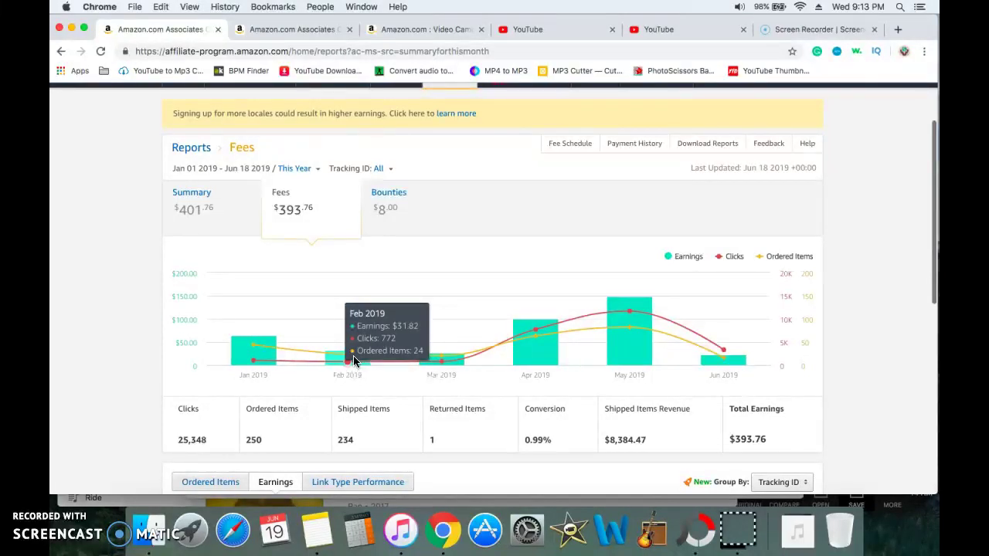
scroll(353, 360, "down", 10)
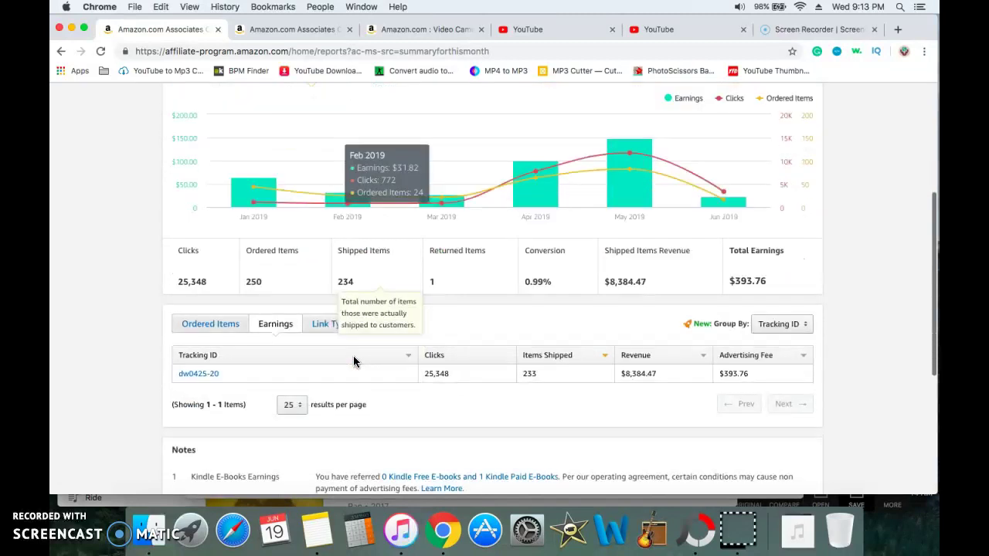
scroll(353, 360, "down", 4)
scroll(353, 360, "up", 7)
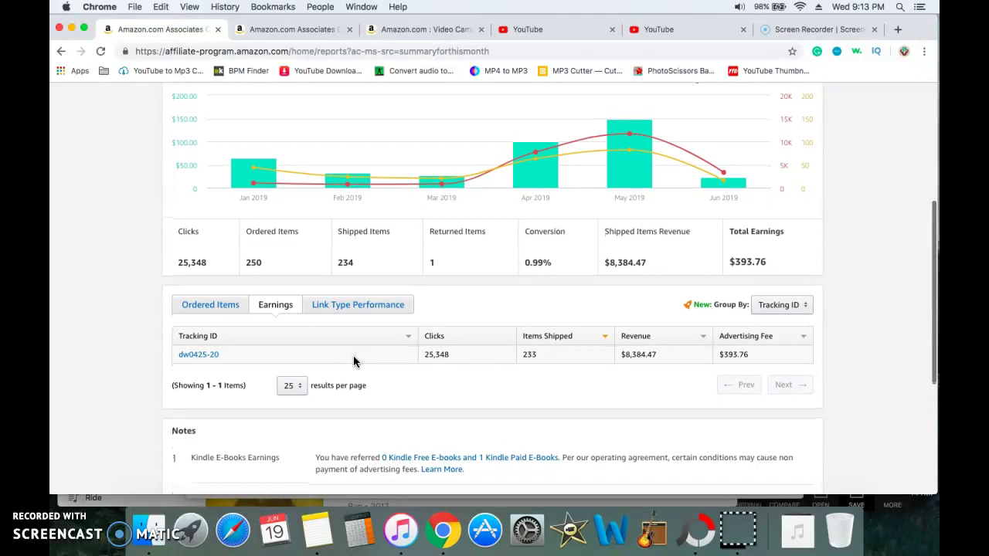
scroll(353, 360, "down", 2)
scroll(353, 361, "up", 1)
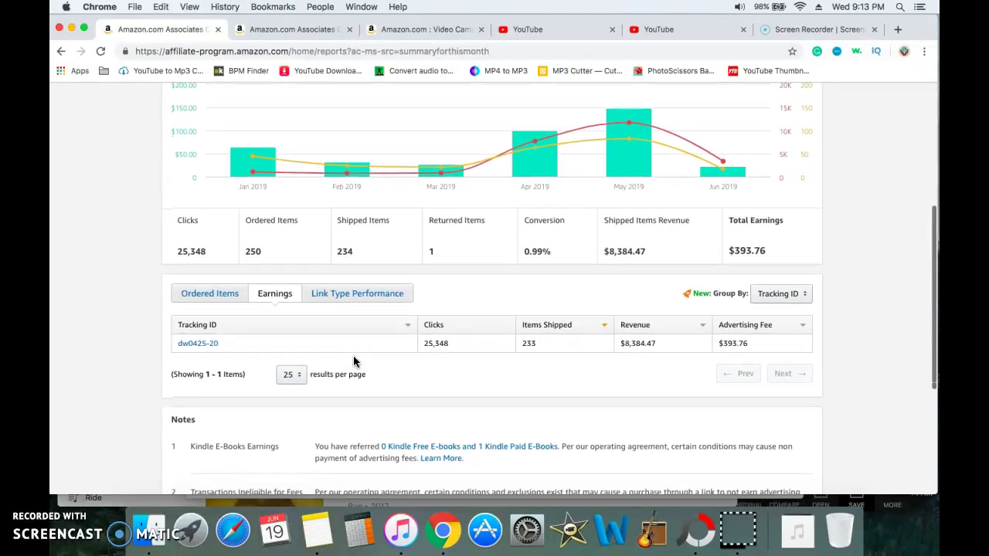
scroll(353, 360, "down", 1)
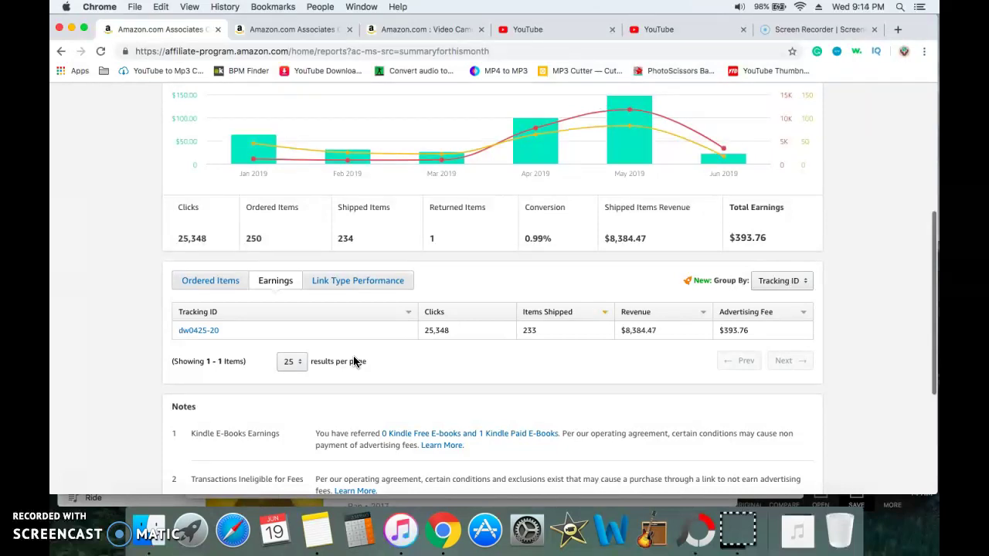
scroll(354, 361, "up", 5)
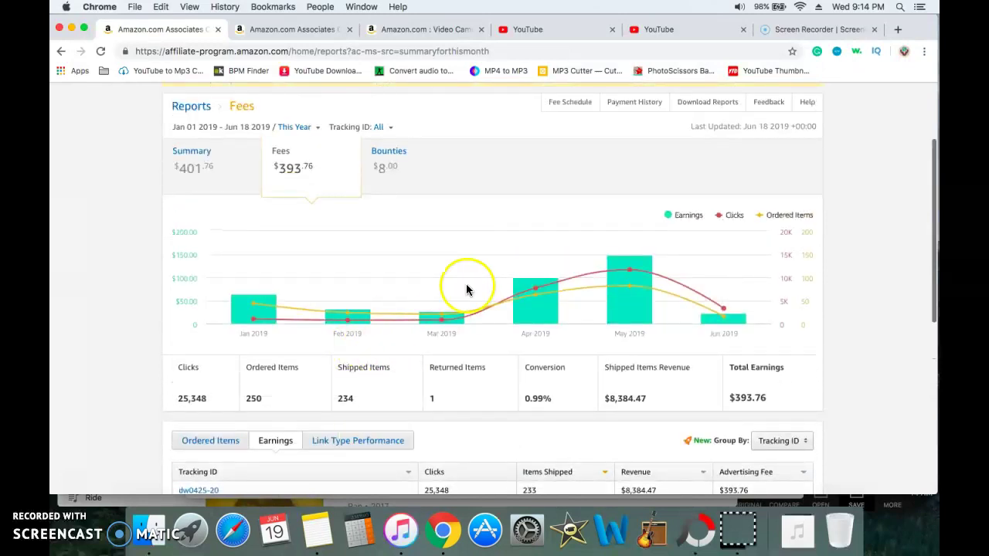
Review the Amazon equipment links in the Max Bounty video's description and the video's tags on YouTube
left_click(528, 29)
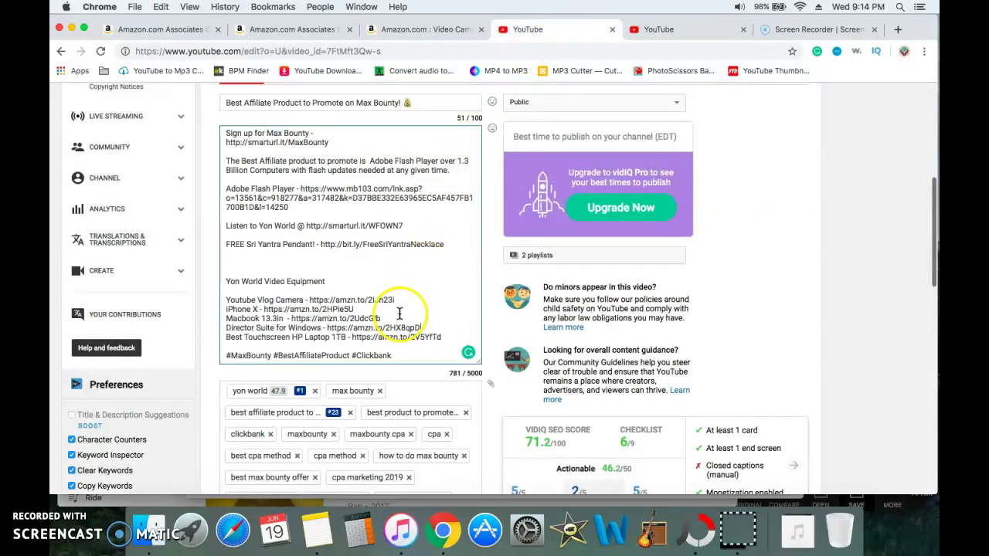
scroll(399, 313, "down", 4)
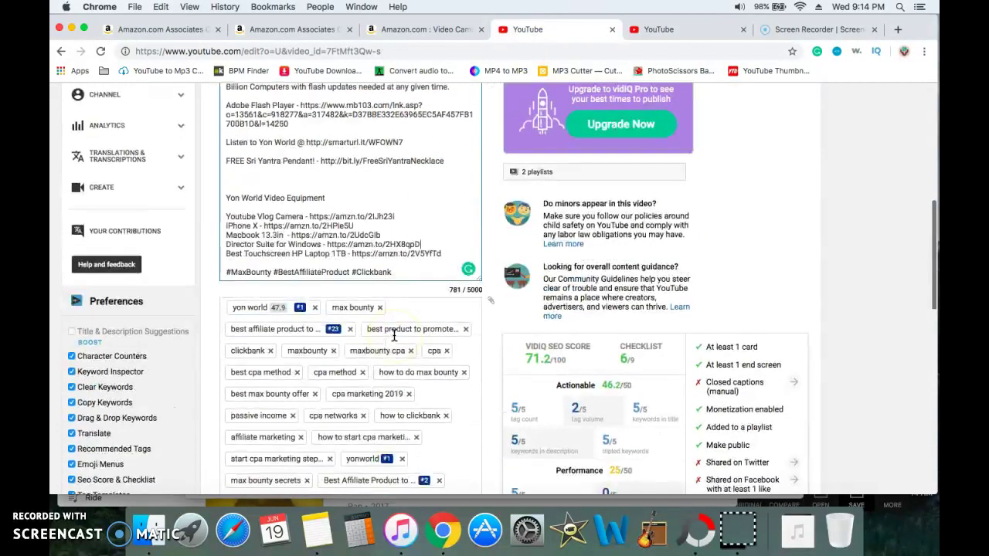
scroll(394, 335, "down", 2)
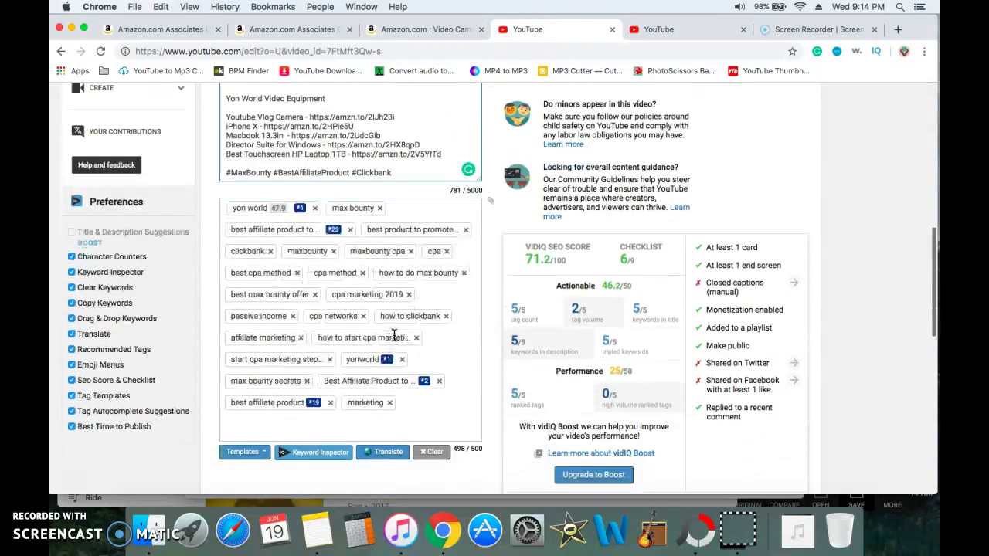
scroll(394, 335, "up", 1)
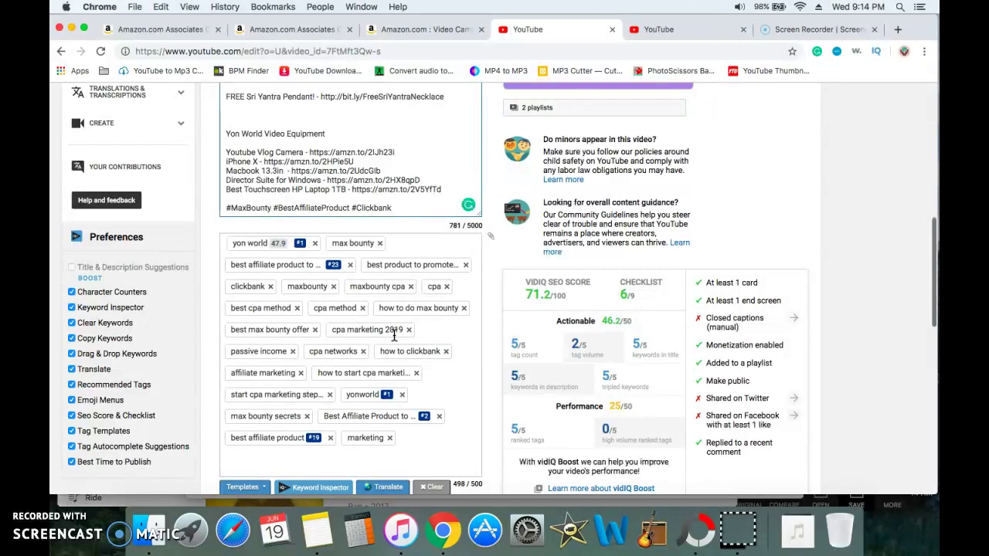
scroll(394, 334, "down", 4)
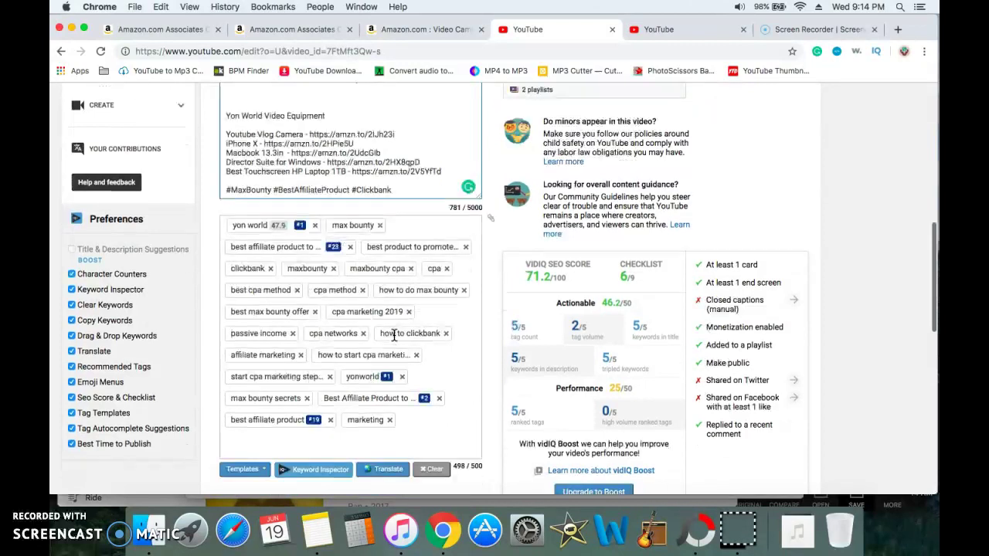
Examine the Associates fees report down to its notes, and check the Associates Program Standard Fees Schedule
left_click(396, 30)
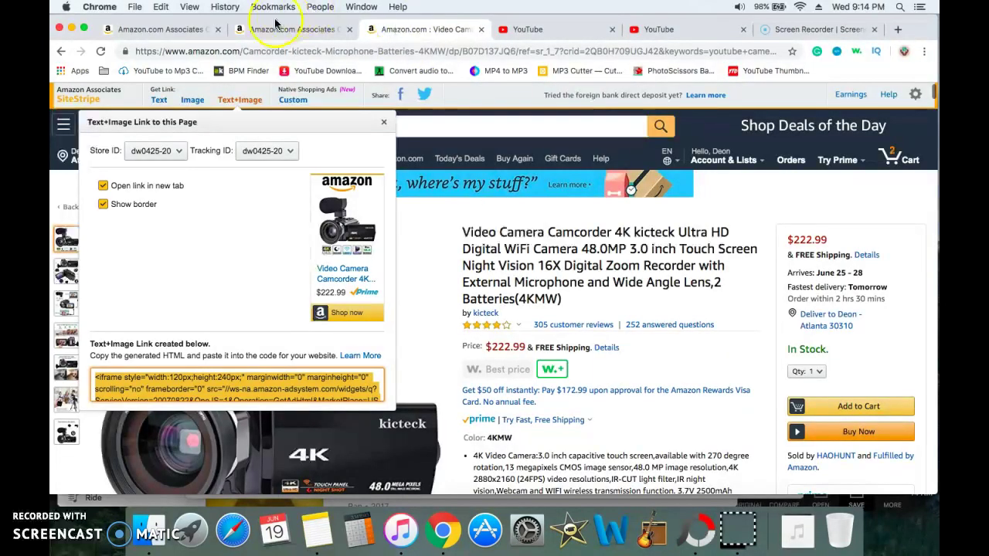
left_click(172, 29)
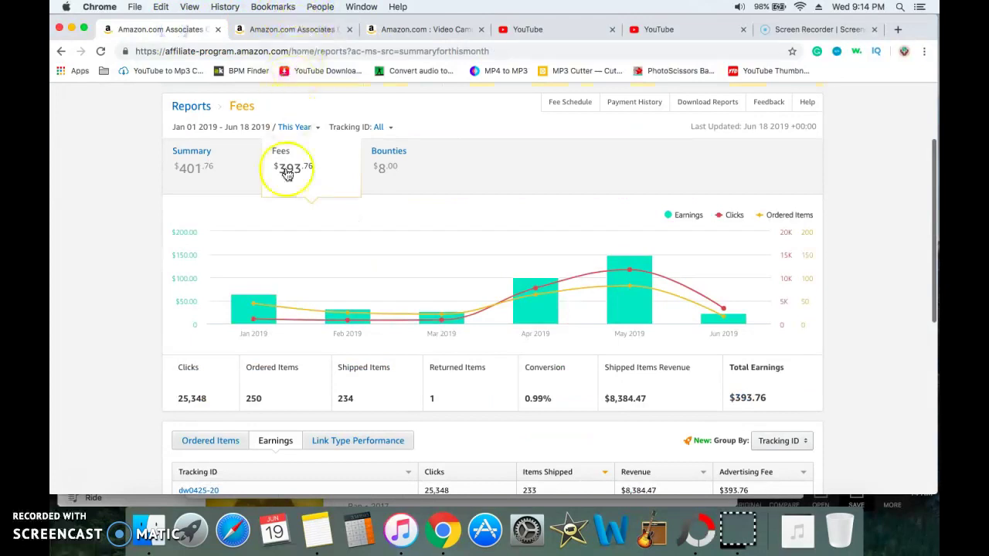
scroll(298, 309, "down", 3)
scroll(298, 307, "down", 3)
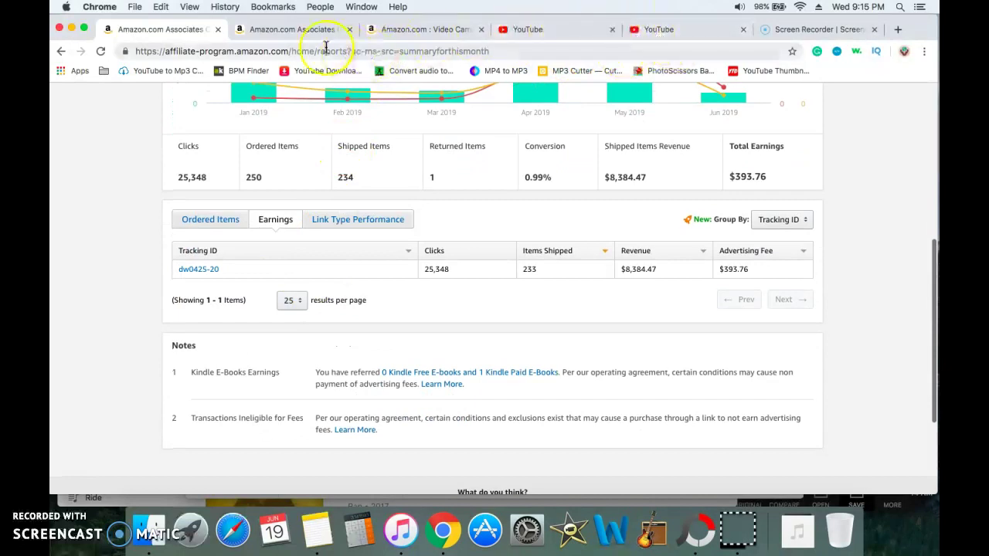
left_click(283, 32)
Return to the kicteck 4K camcorder's Amazon page and close the Text+Image link pop-up
left_click(400, 37)
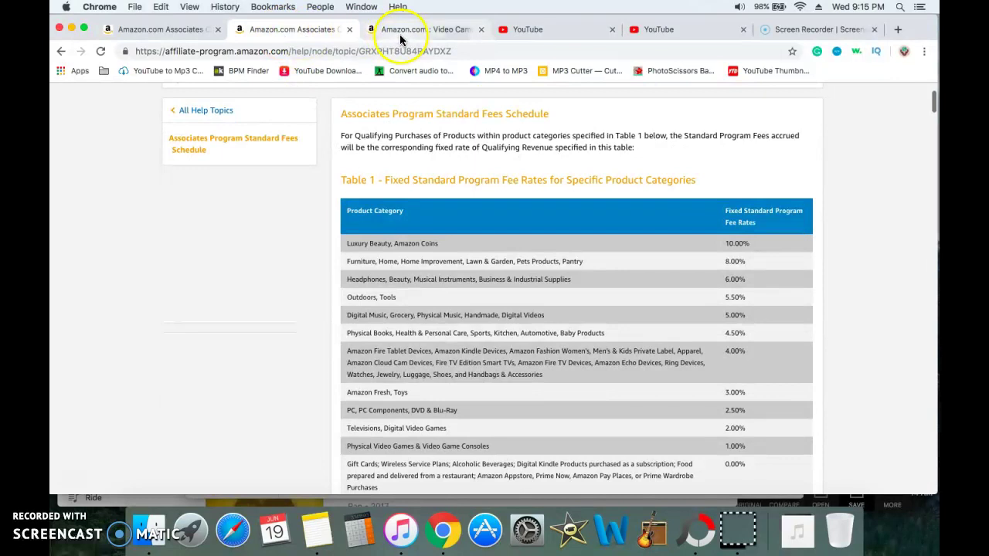
left_click(399, 34)
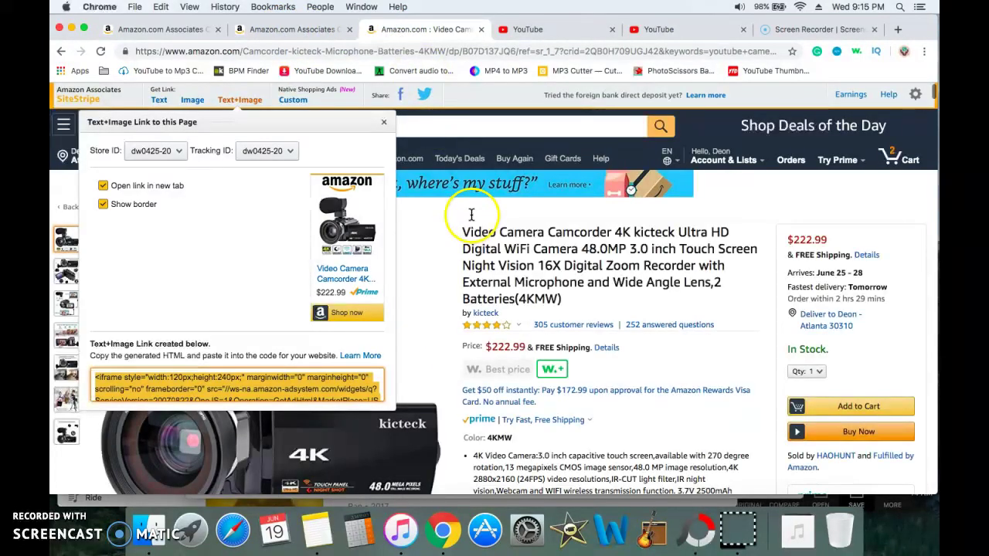
left_click(384, 121)
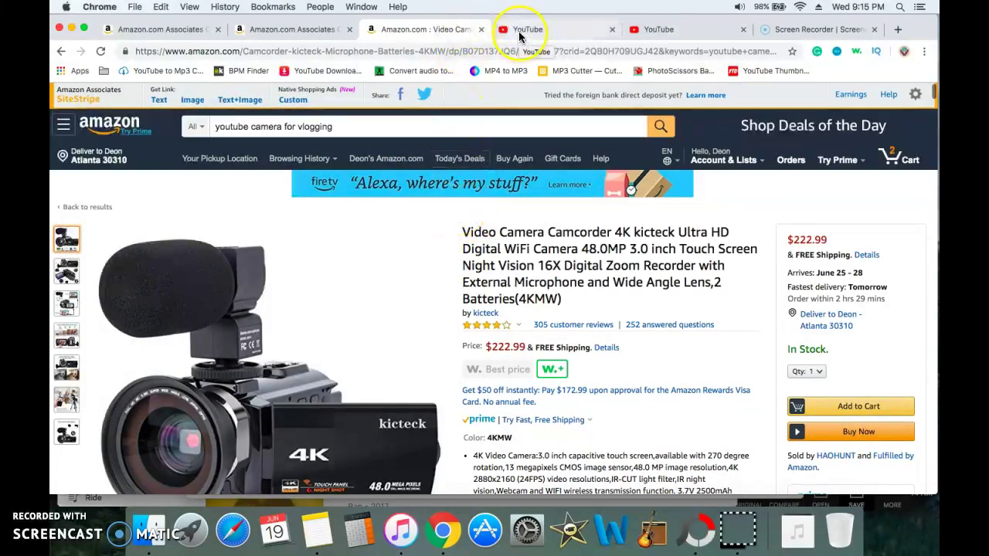
Review the Amazon links and tags of the Max Bounty and Biggest Tunnel HORDE - DAYS GONE videos, and return to the Associates fees report
left_click(524, 31)
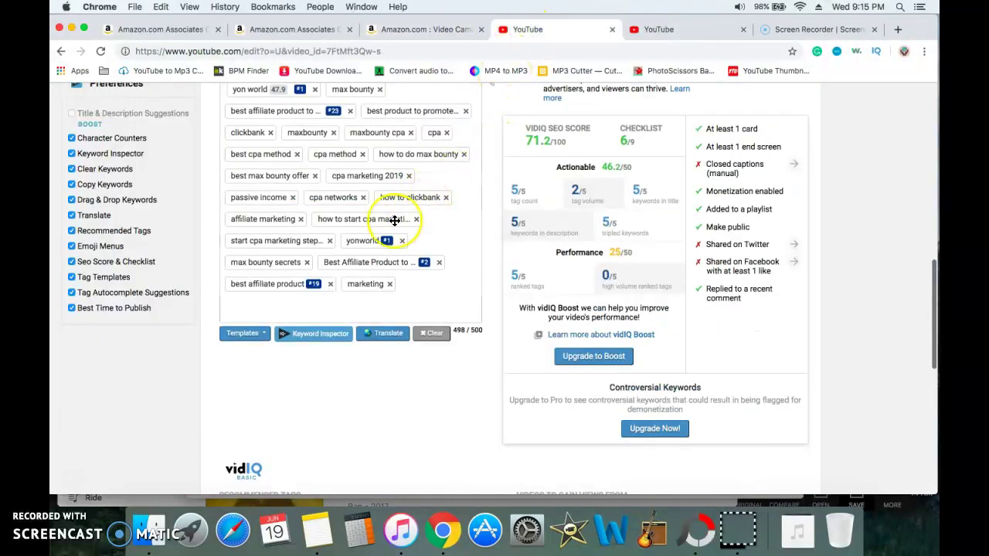
scroll(394, 220, "up", 8)
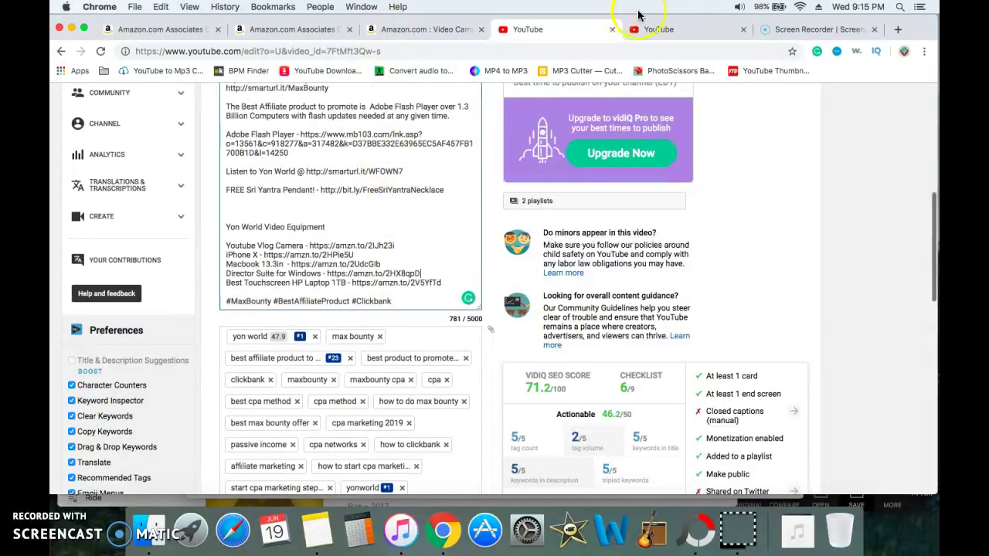
left_click(677, 31)
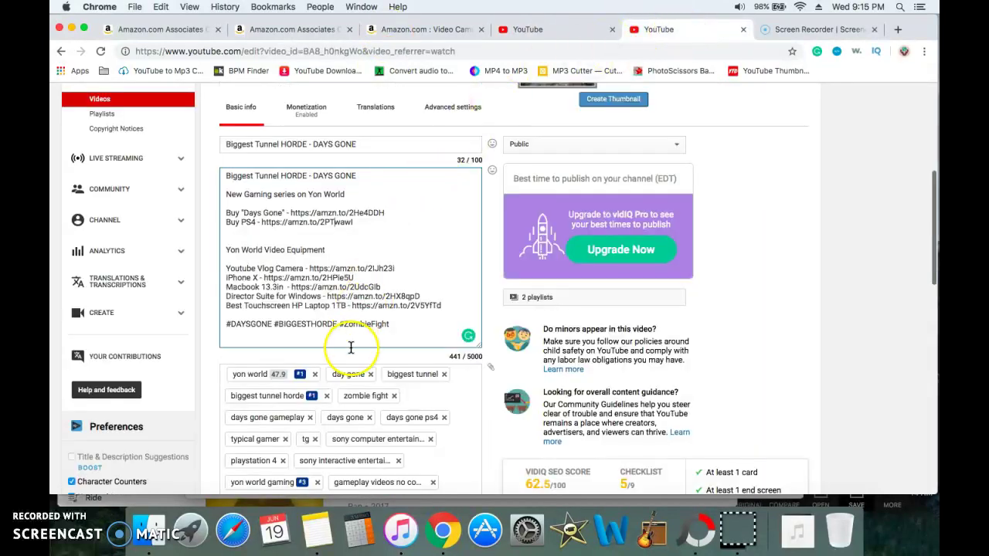
scroll(351, 348, "down", 3)
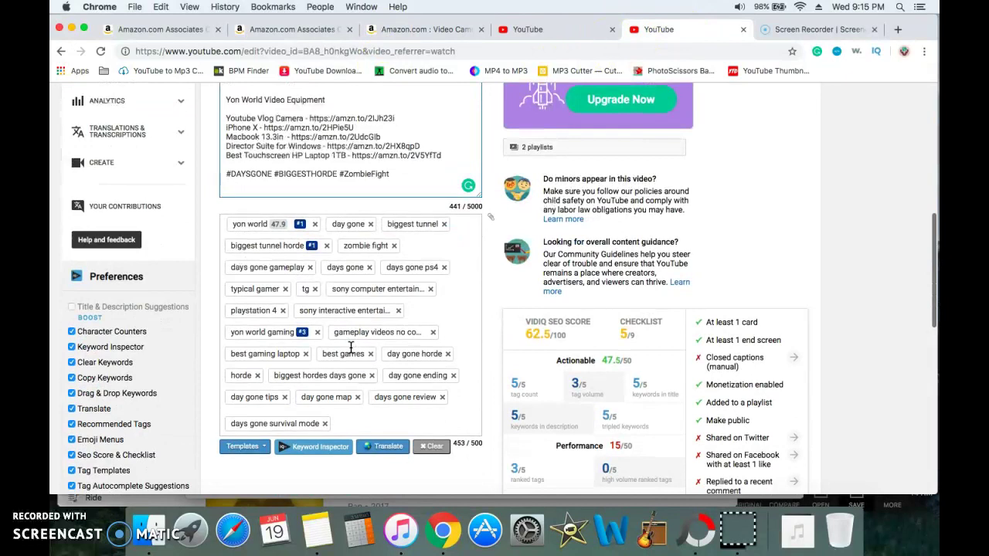
scroll(352, 348, "down", 1)
scroll(351, 347, "down", 1)
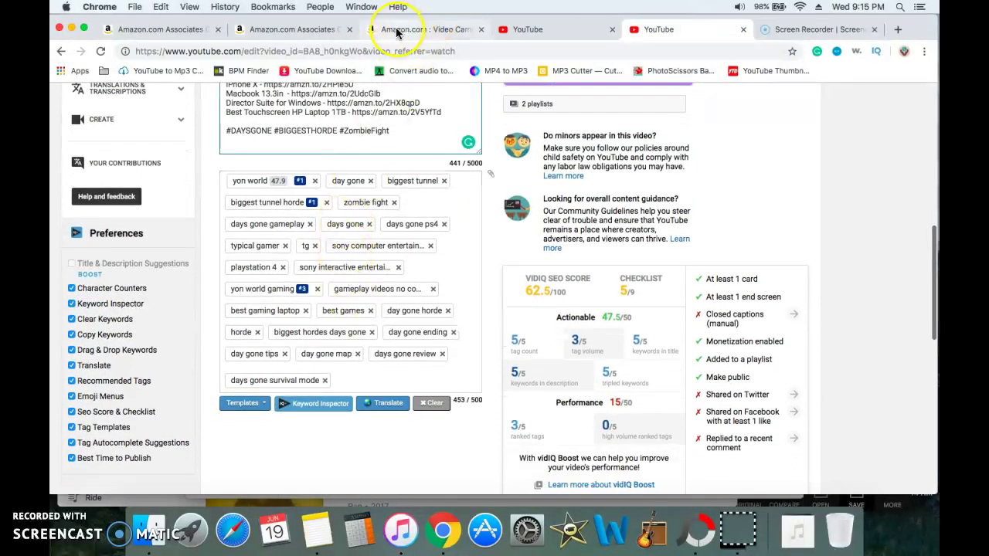
left_click(170, 35)
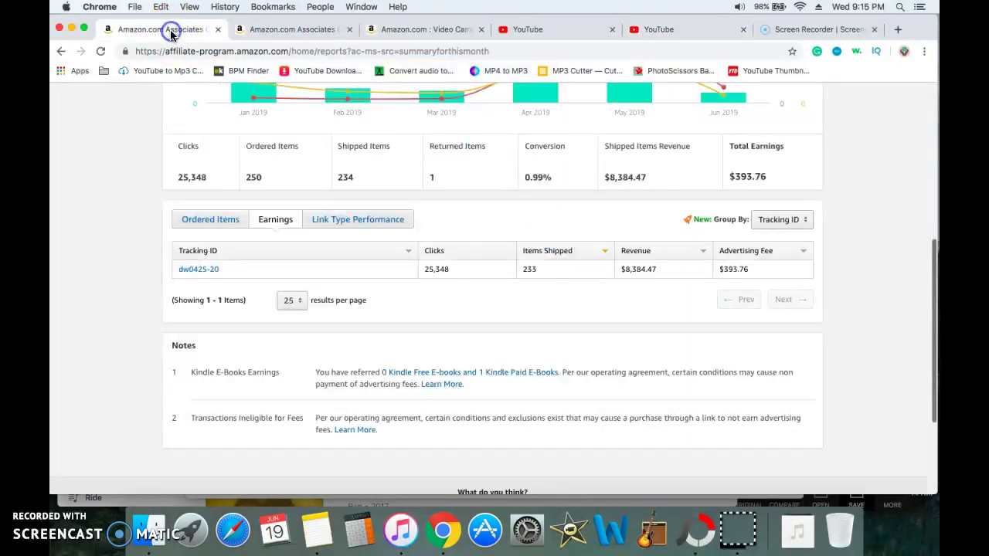